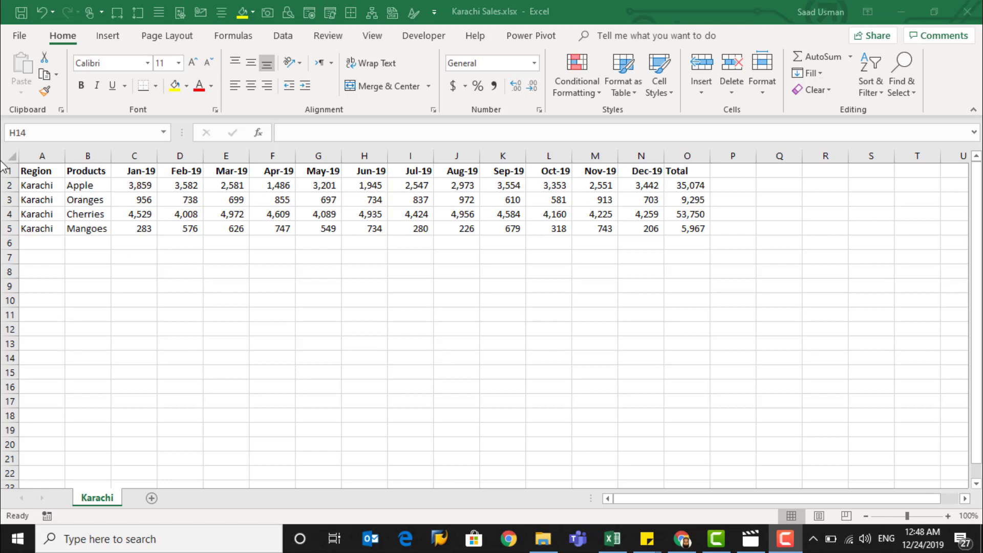
Load the sales range A1:O5 into Power Query as a table with headers
left_click_drag(30, 171, 671, 229)
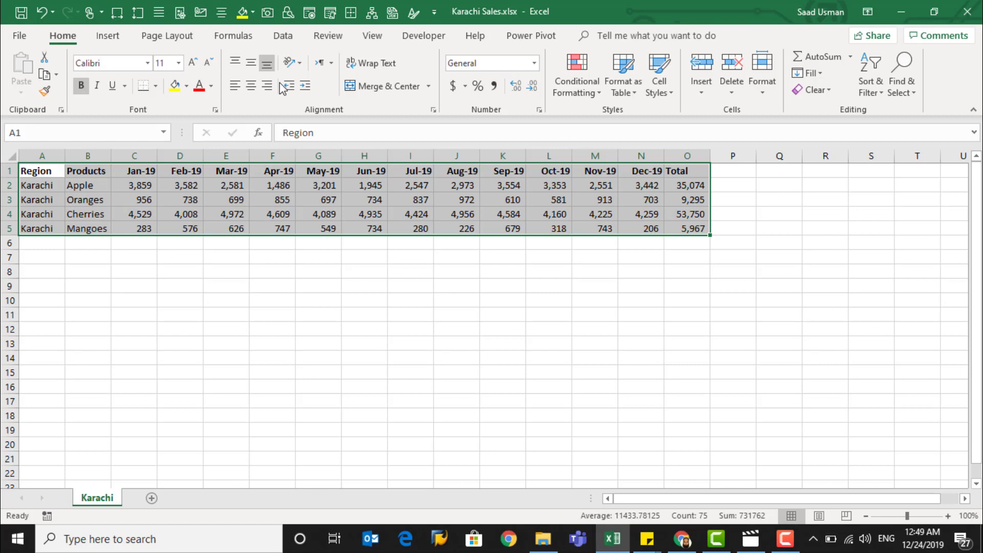
left_click(283, 36)
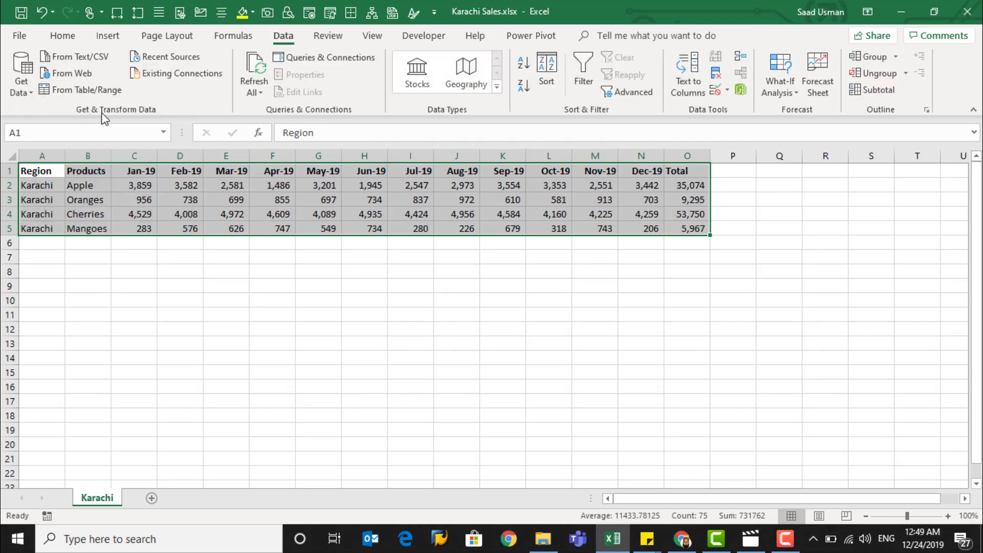
left_click(78, 91)
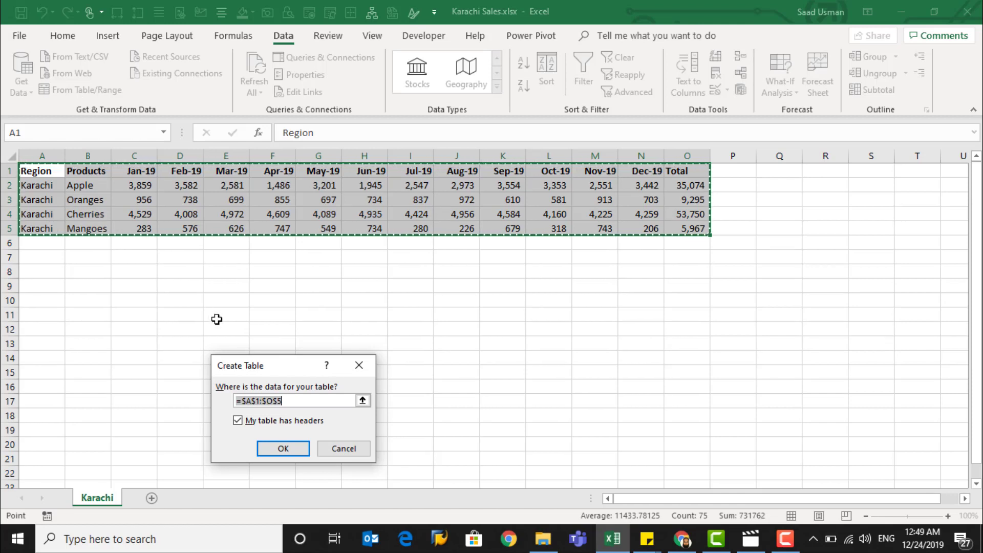
left_click(285, 450)
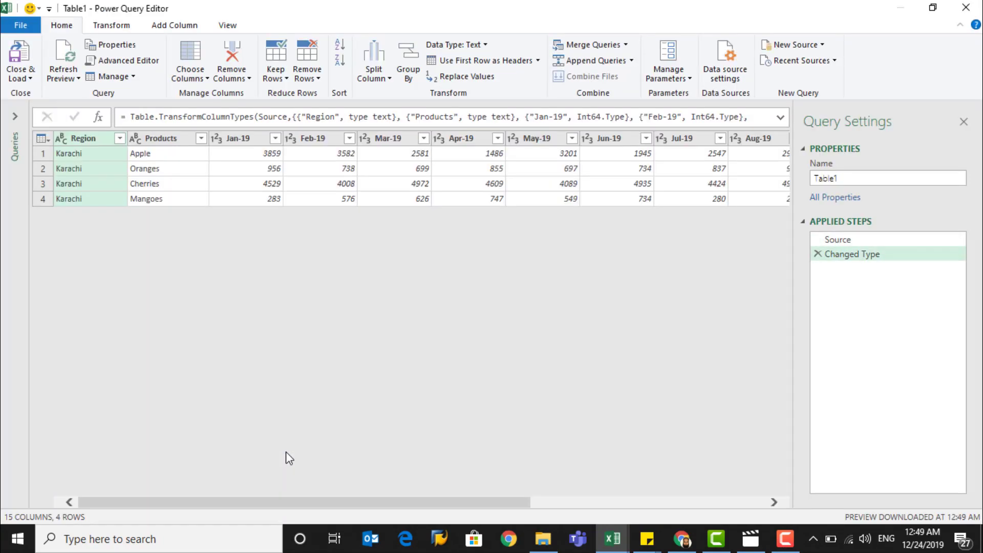
Rename the query to fKarachiSales
left_click_drag(851, 177, 813, 178)
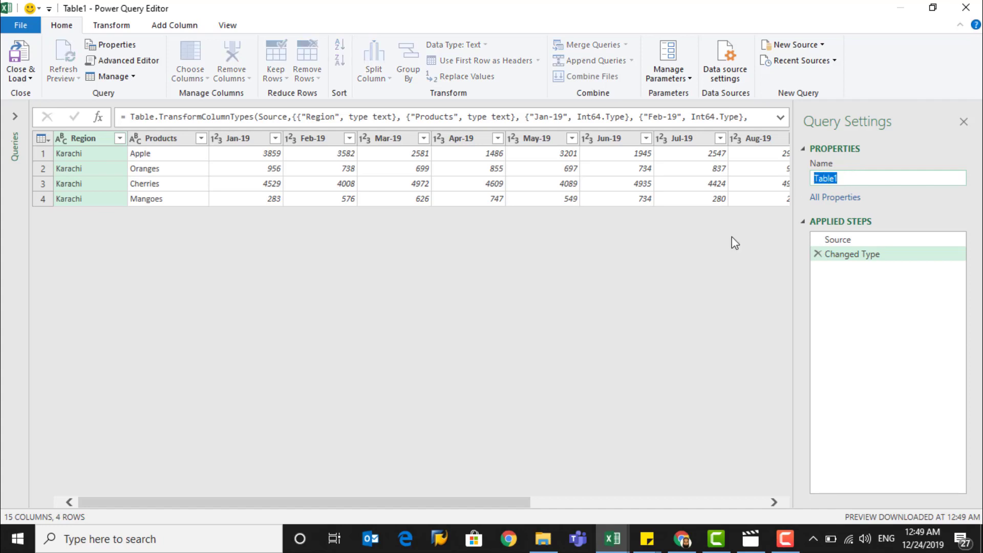
type("KarachiSales")
key("Return")
type("f")
type("f")
type("f")
Remove the Total column from the query
left_click_drag(436, 505, 699, 515)
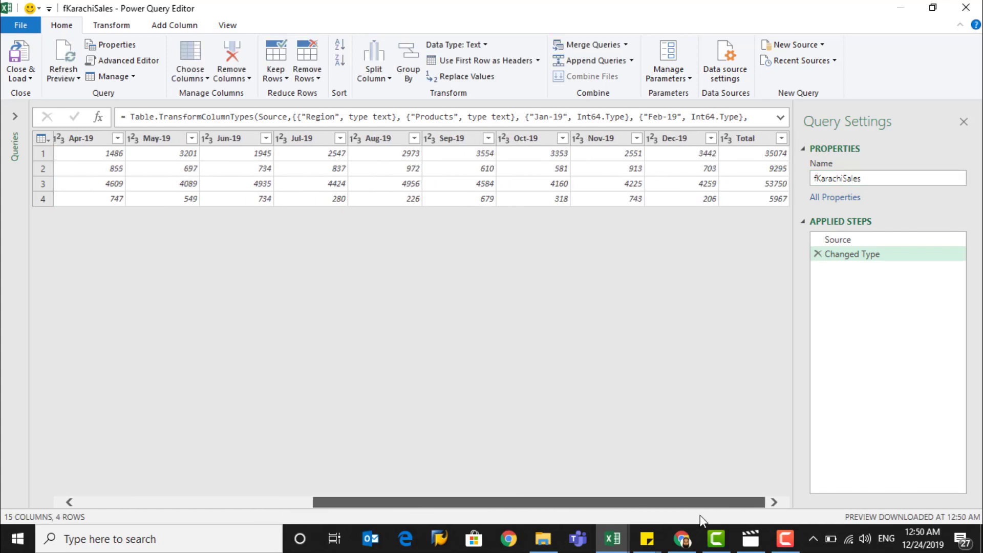
left_click(750, 140)
right_click(752, 145)
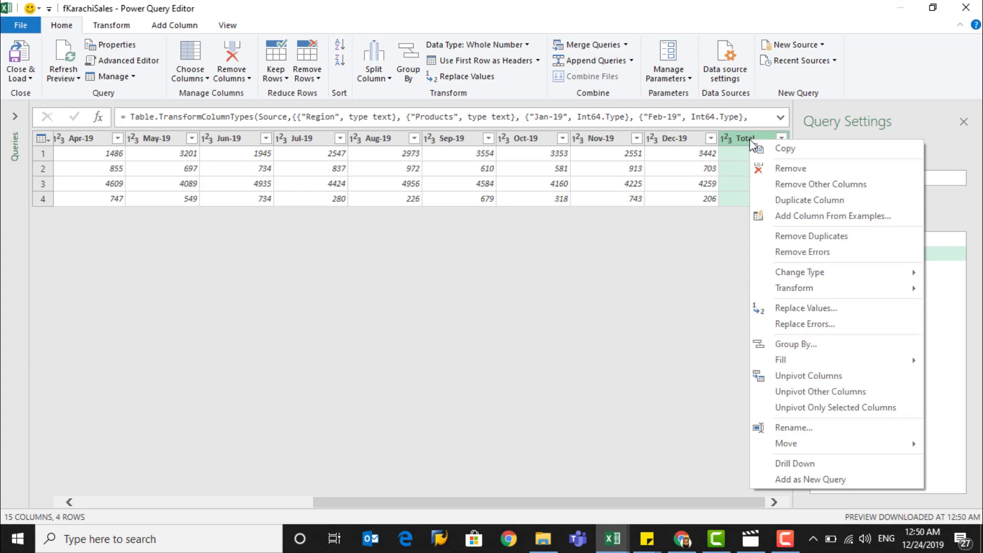
left_click(776, 169)
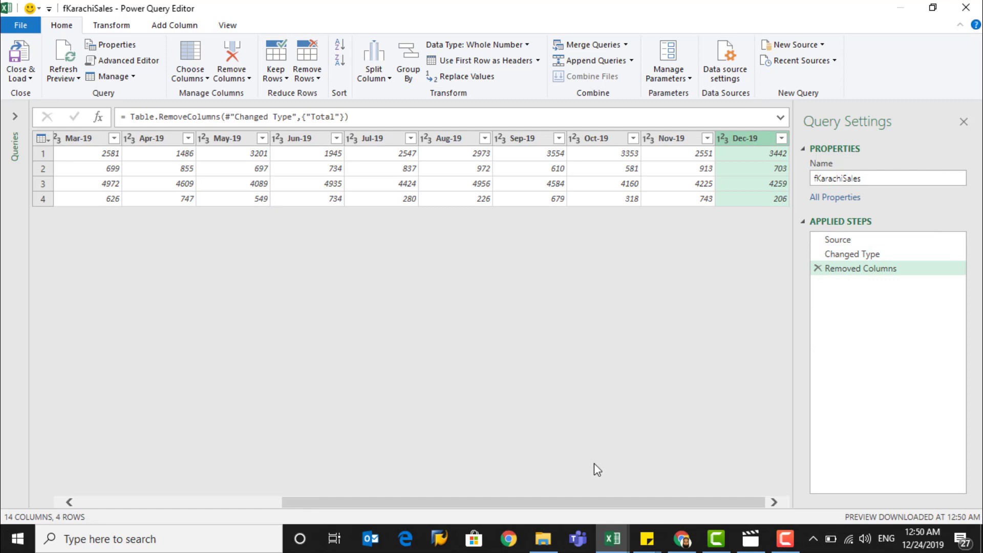
Unpivot the month columns Jan-19 through Dec-19
left_click_drag(588, 503, 369, 501)
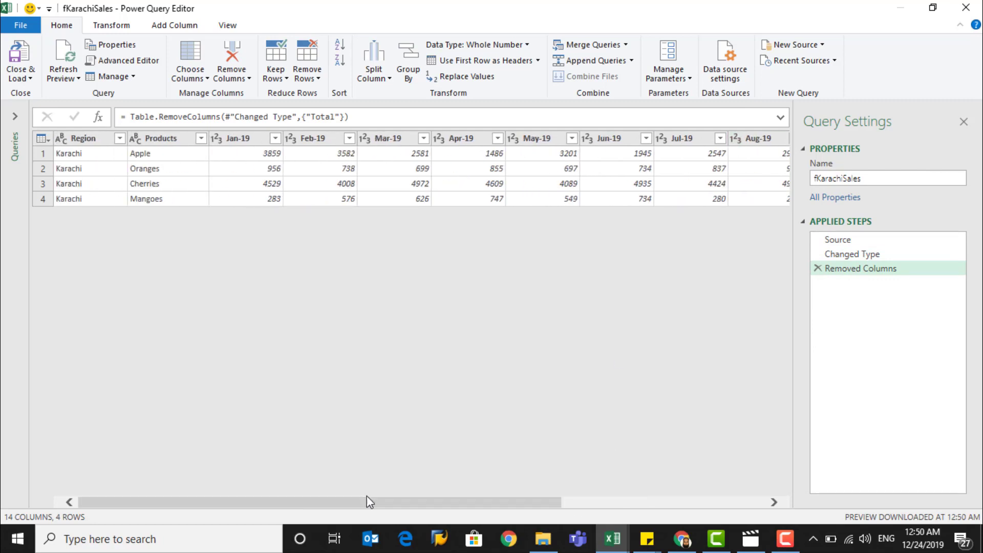
left_click(246, 142)
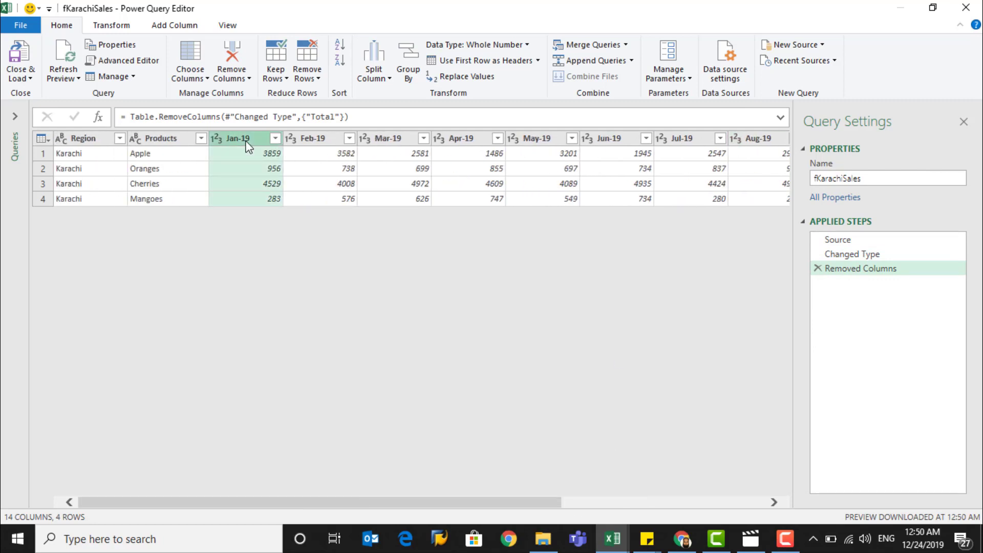
key("shift+Right")
key("shift+Right")
key("shift+Right")
key("shift+Right")
key("shift+Right")
key("shift+Right")
key("shift+Right")
key("shift+Right")
key("shift+Right")
key("shift+Right")
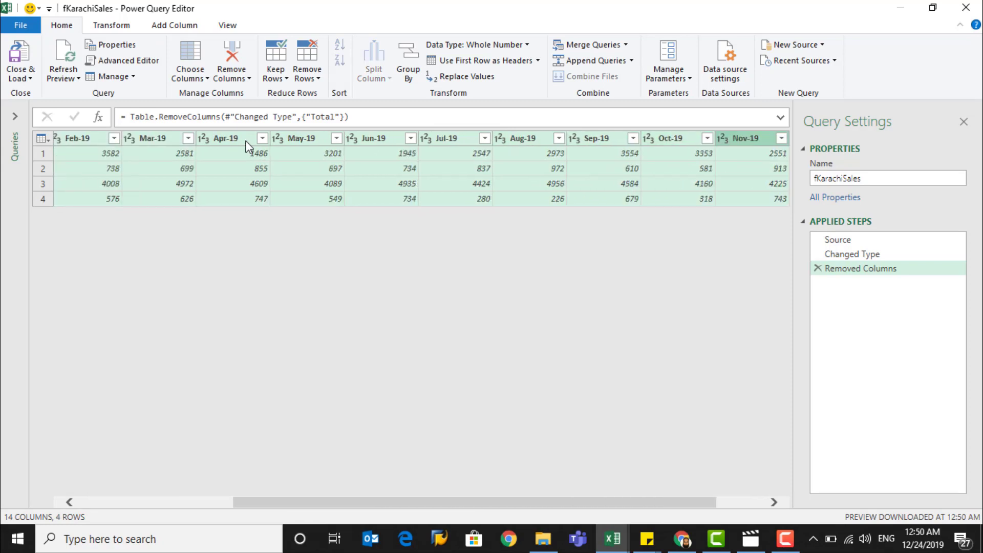
key("shift+Right")
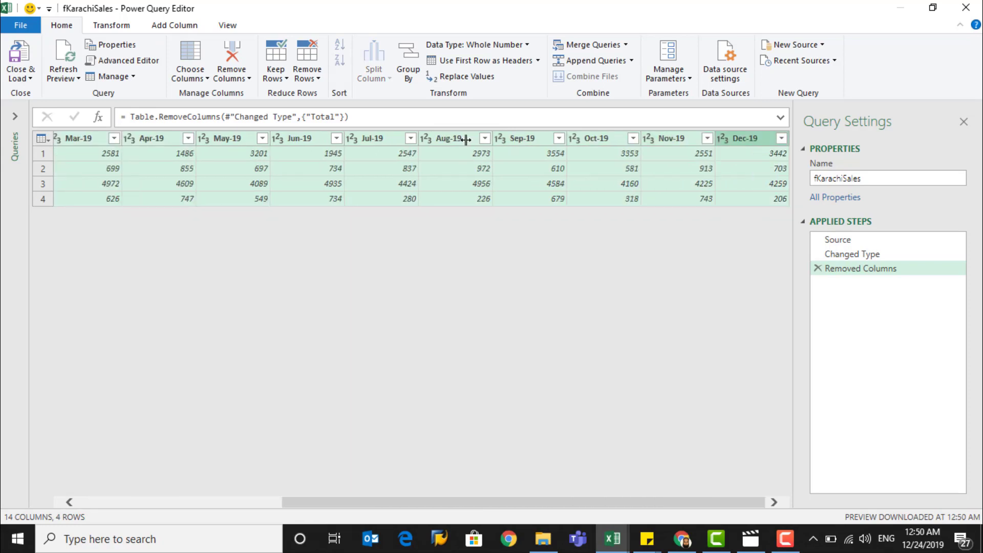
right_click(672, 138)
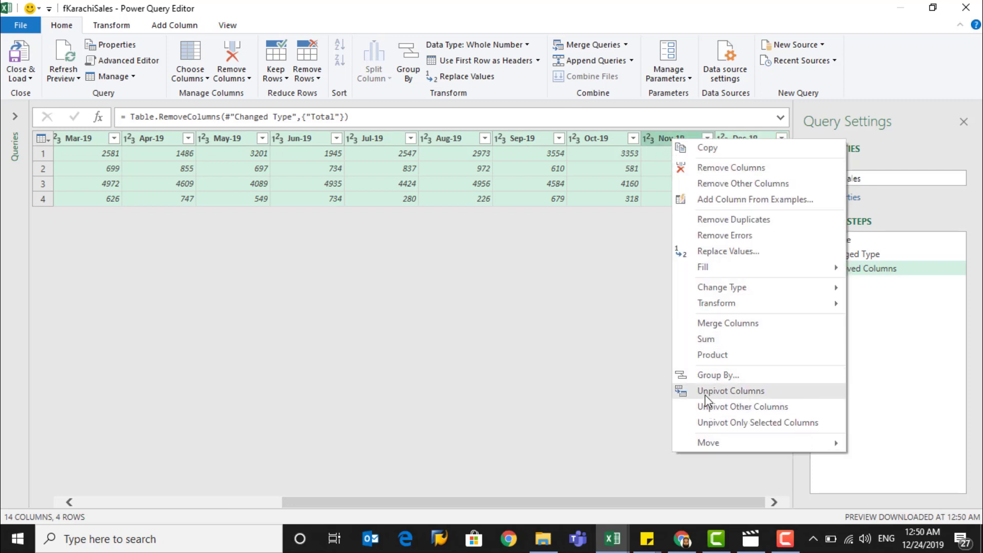
left_click(724, 392)
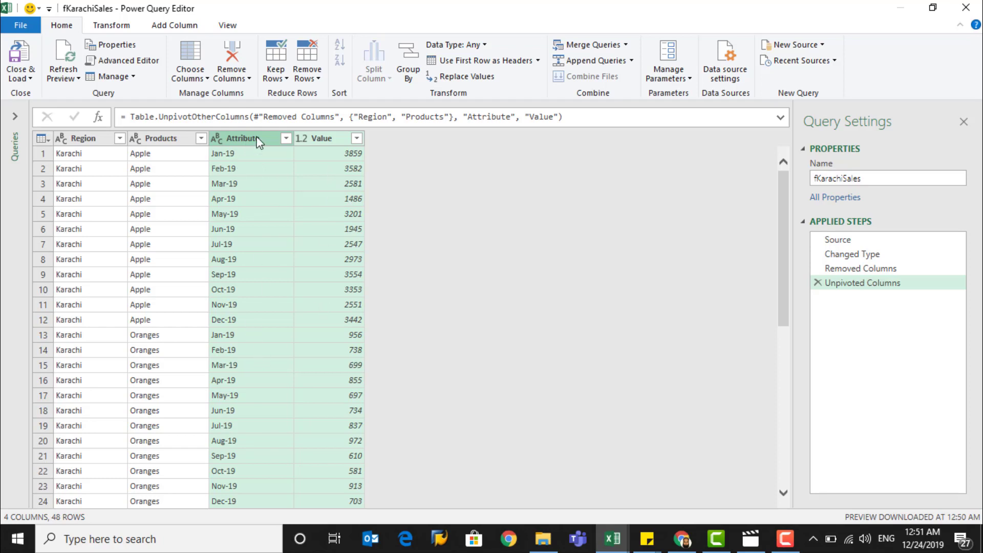
Rename the Attribute column to Month and set its data type to Date
double_click(258, 139)
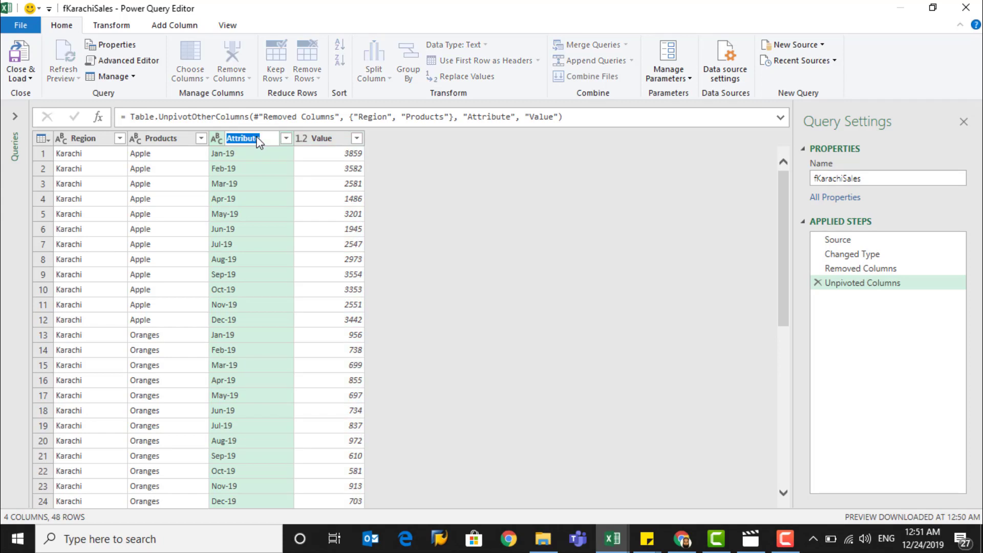
type("Month")
key("Return")
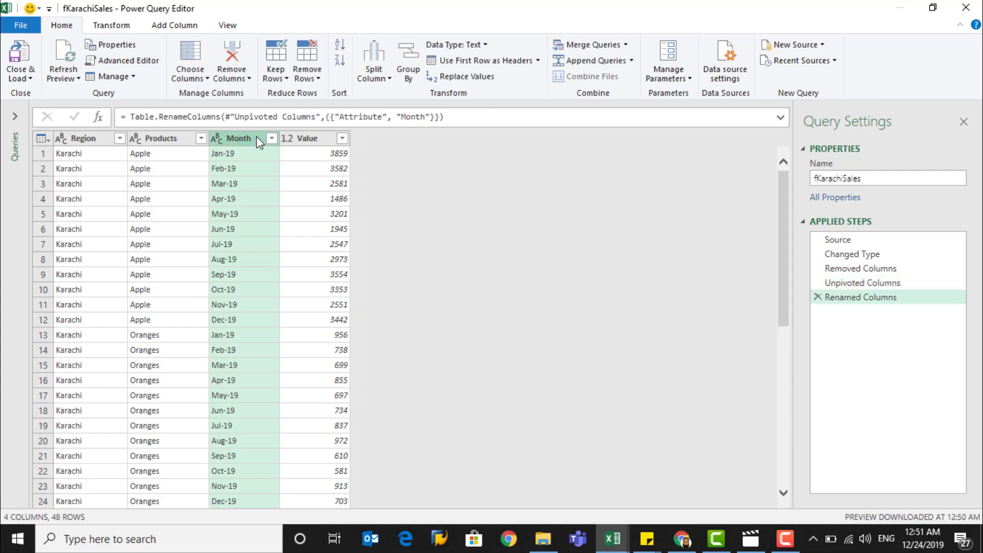
left_click(216, 141)
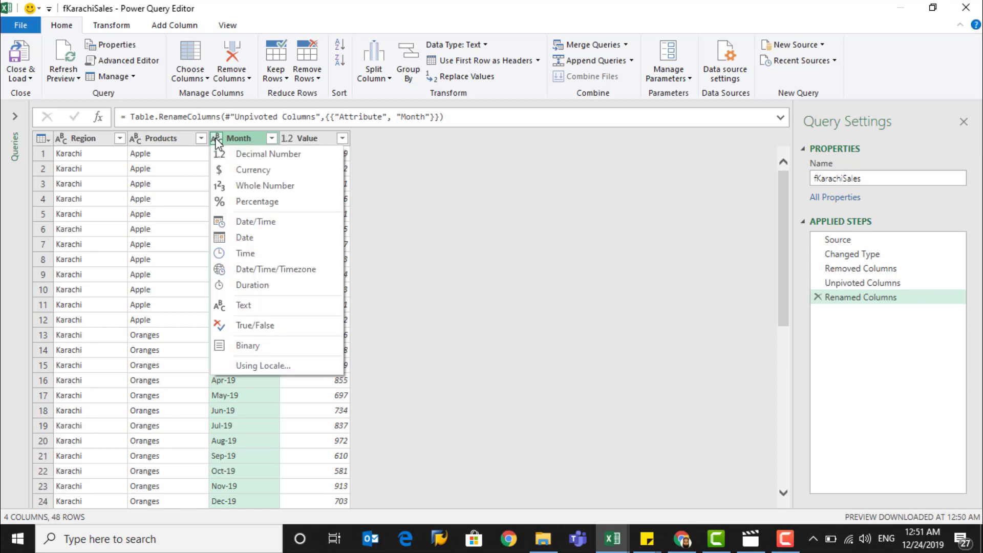
left_click(246, 238)
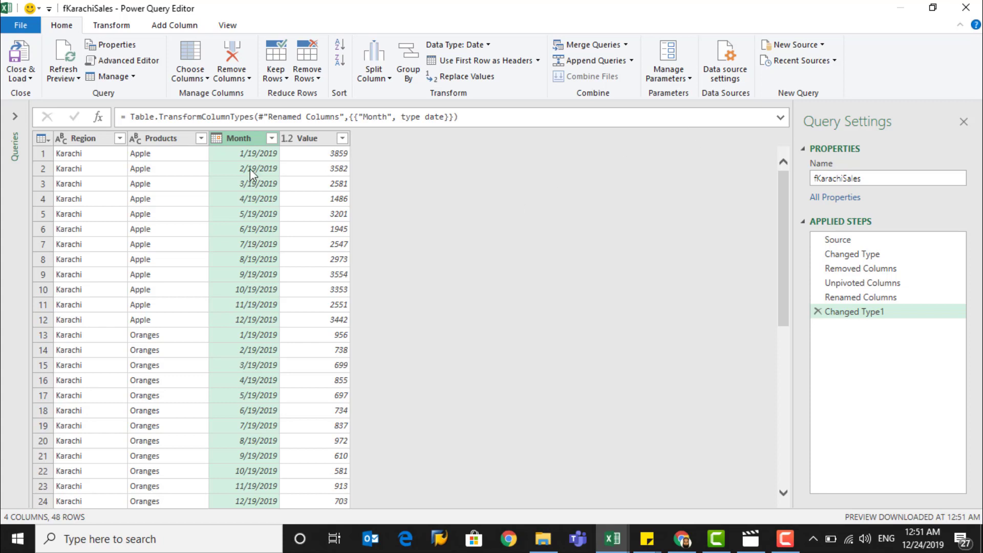
left_click(118, 28)
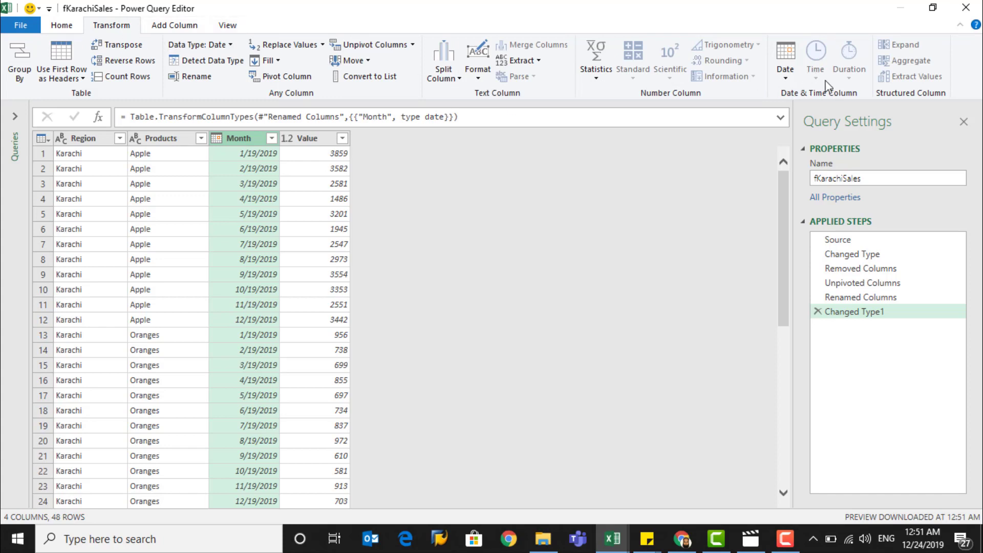
left_click(786, 77)
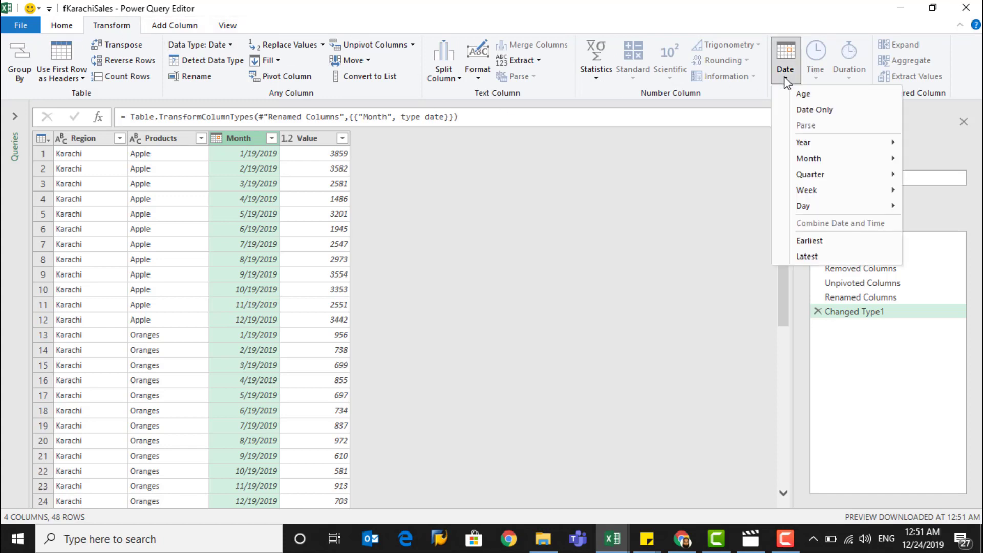
mouse_move(791, 163)
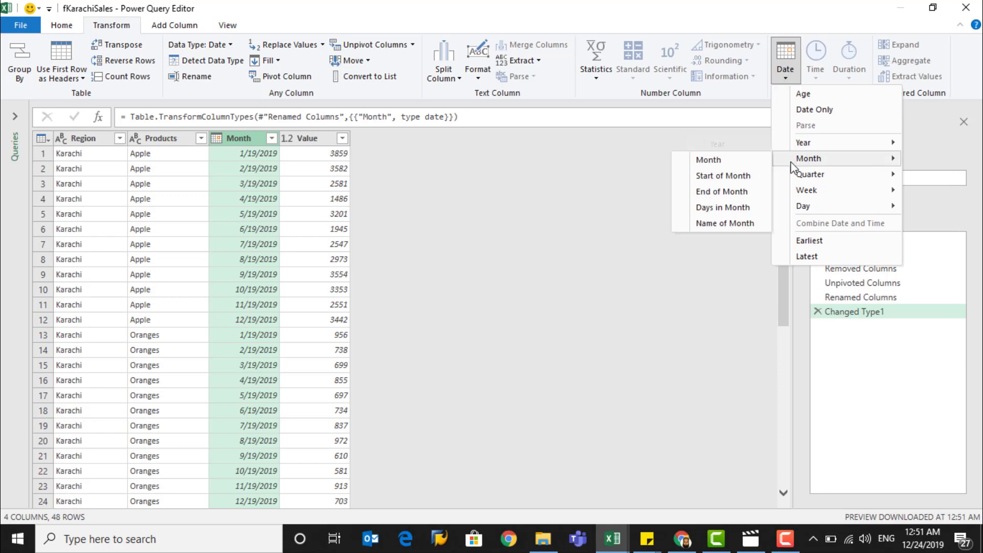
left_click(751, 162)
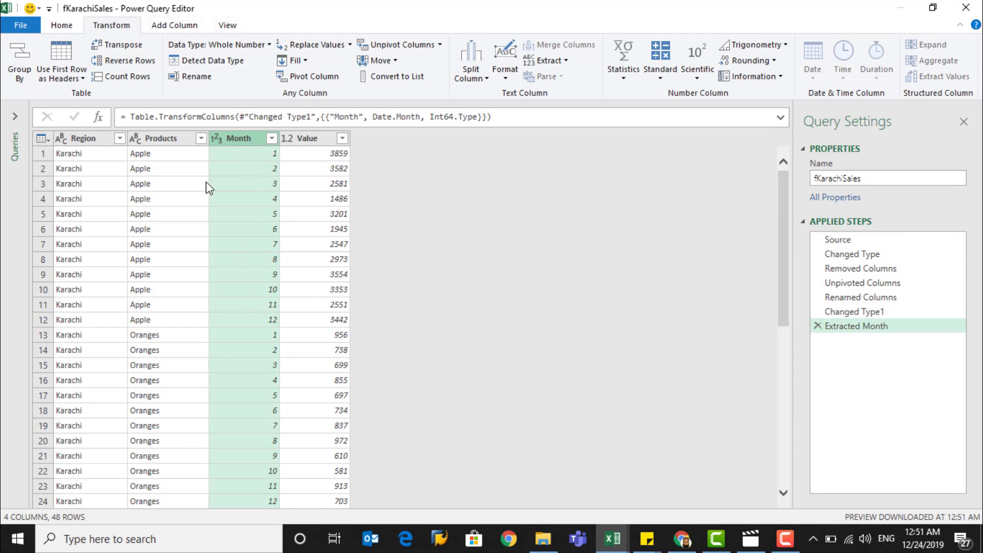
left_click(819, 326)
Transform the Month column's dates into month names
left_click(787, 75)
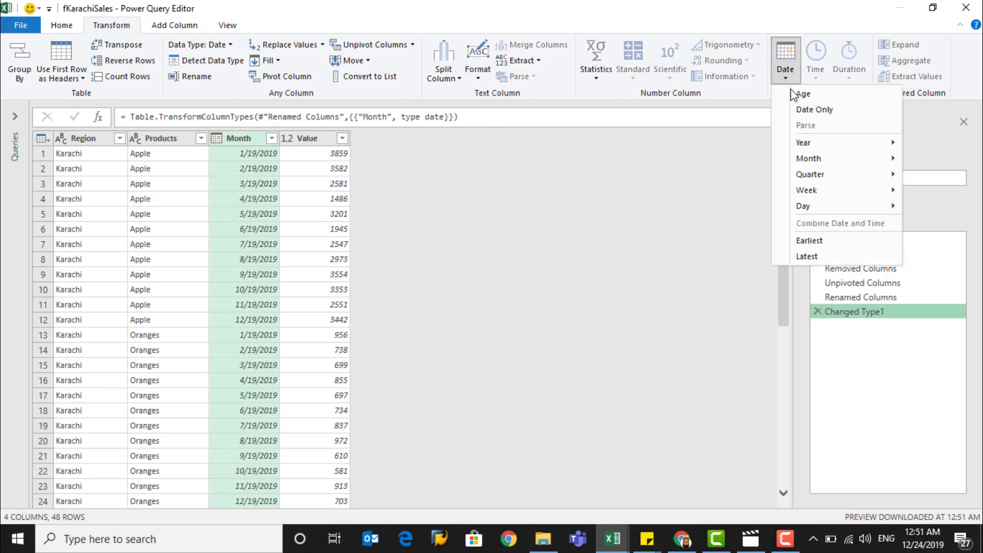
mouse_move(803, 162)
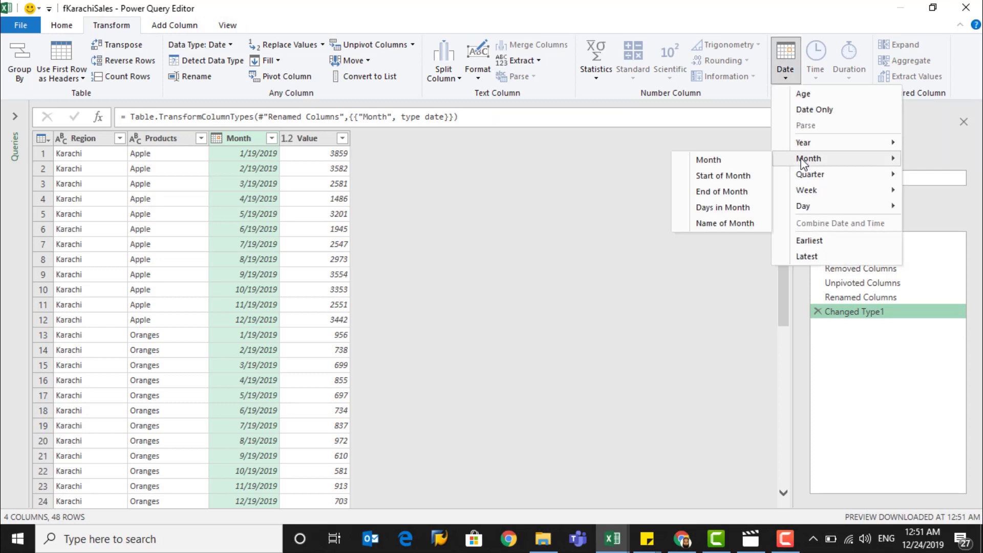
left_click(736, 221)
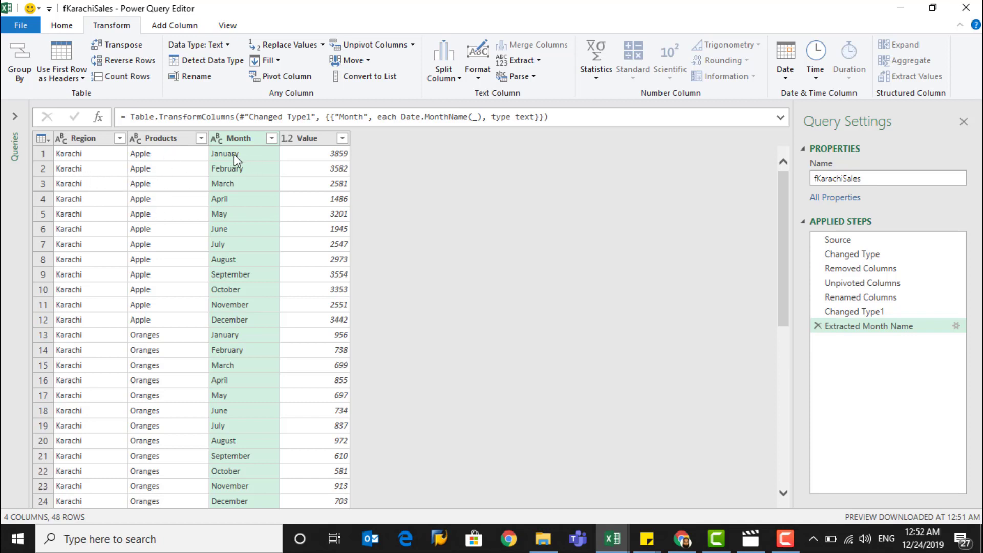
Rename the Value column to Sales and set its data type to Currency
double_click(309, 145)
type("Sales")
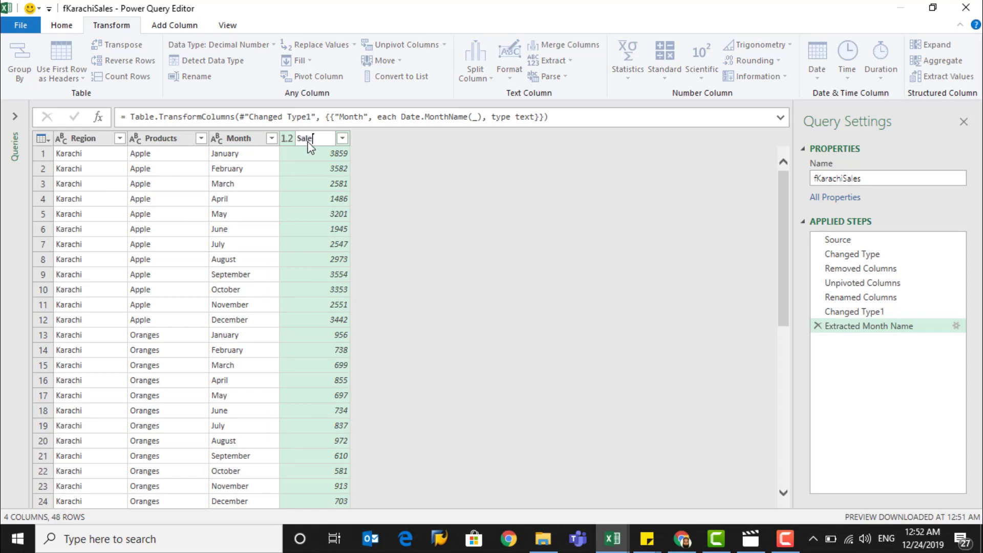
key("Return")
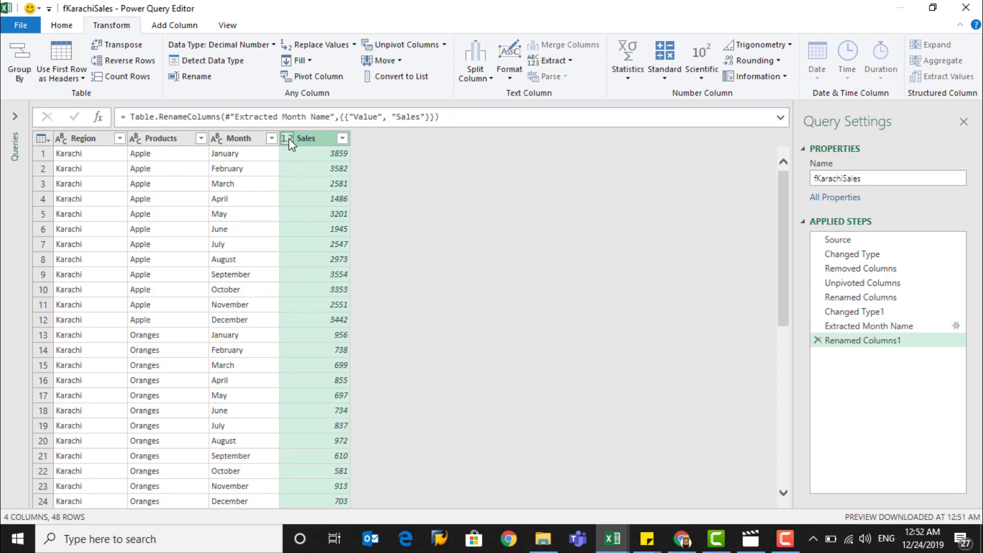
left_click(288, 139)
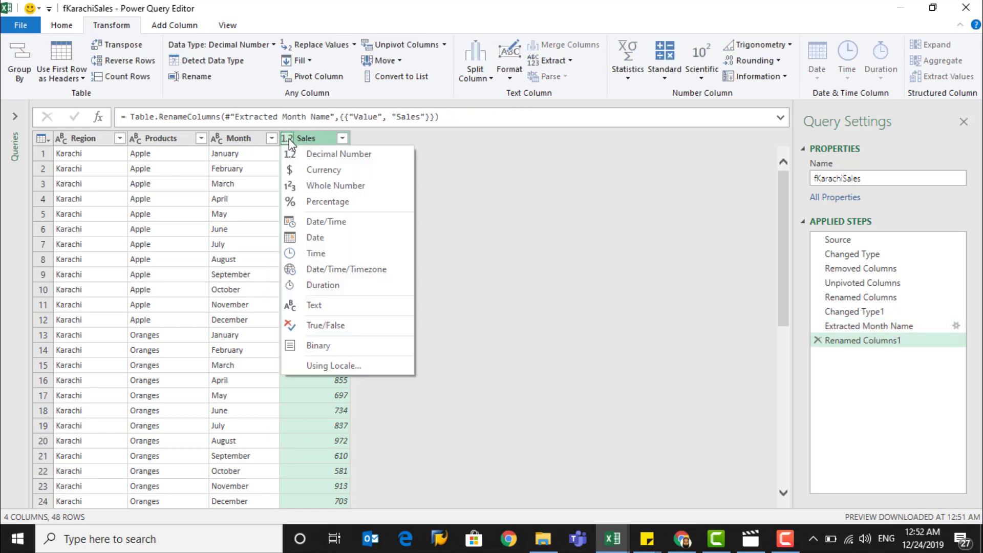
left_click(313, 172)
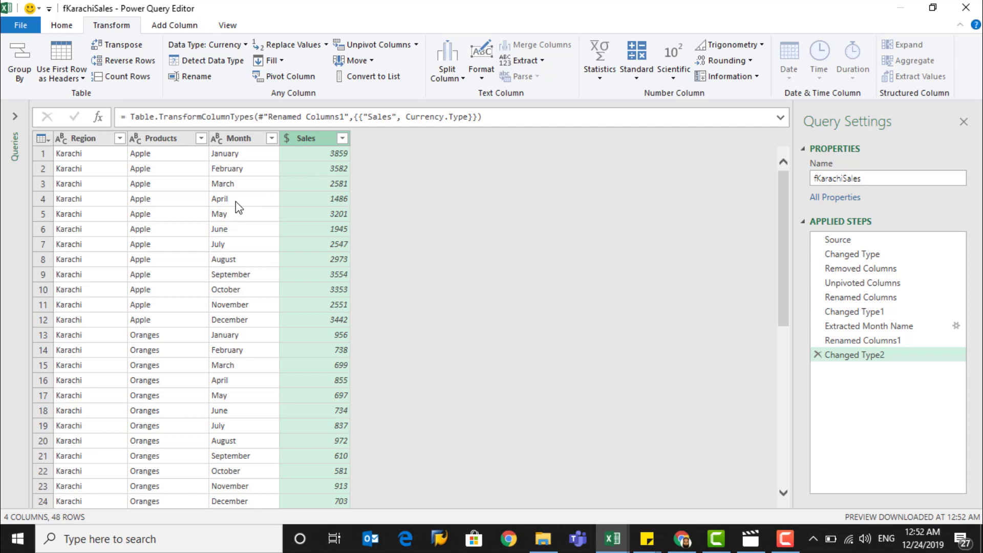
Close and load the query as a table on a new worksheet
left_click(62, 27)
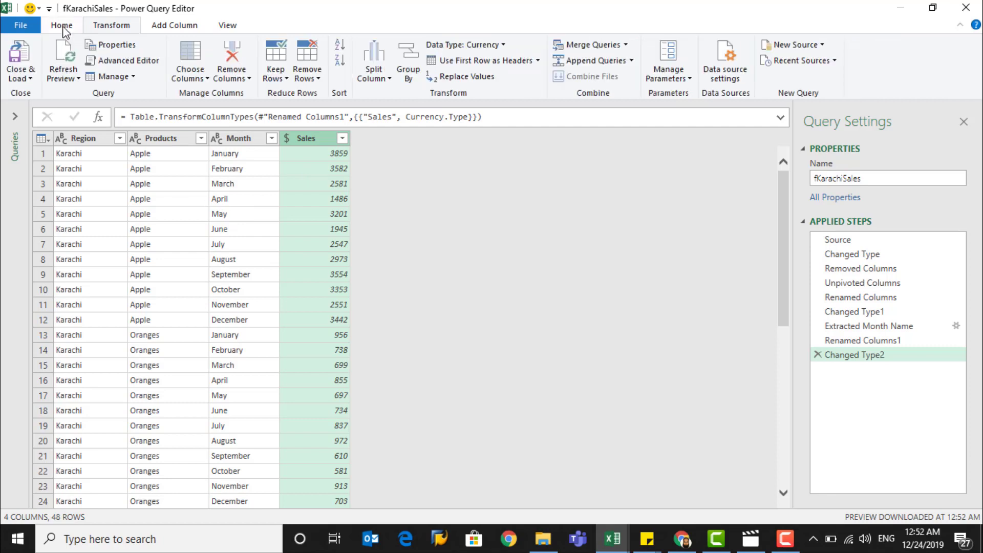
left_click(18, 79)
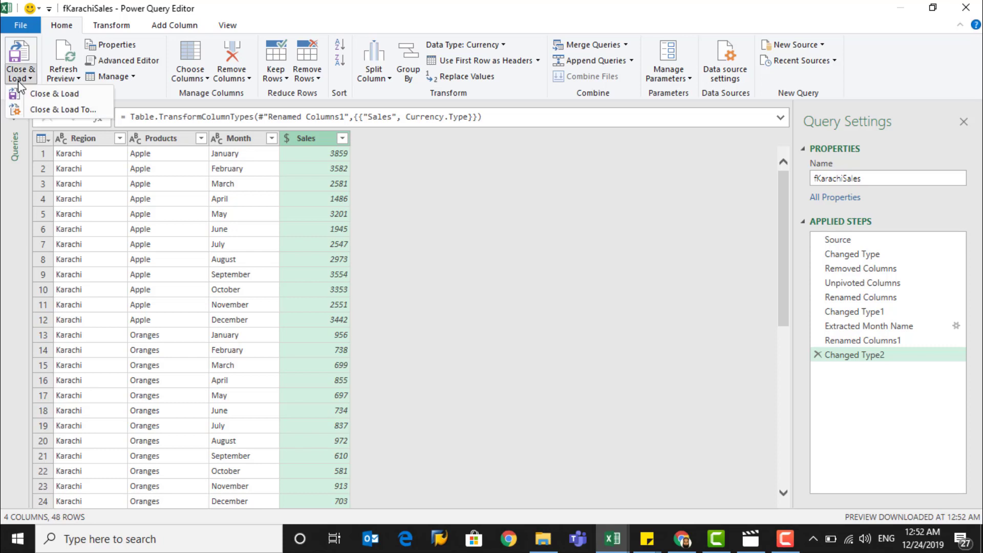
left_click(38, 110)
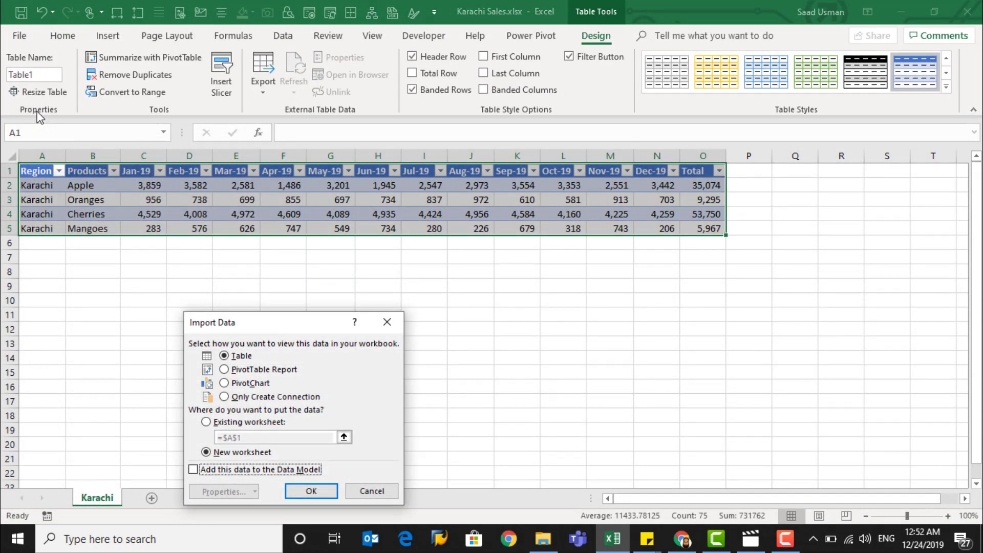
left_click_drag(293, 324, 299, 260)
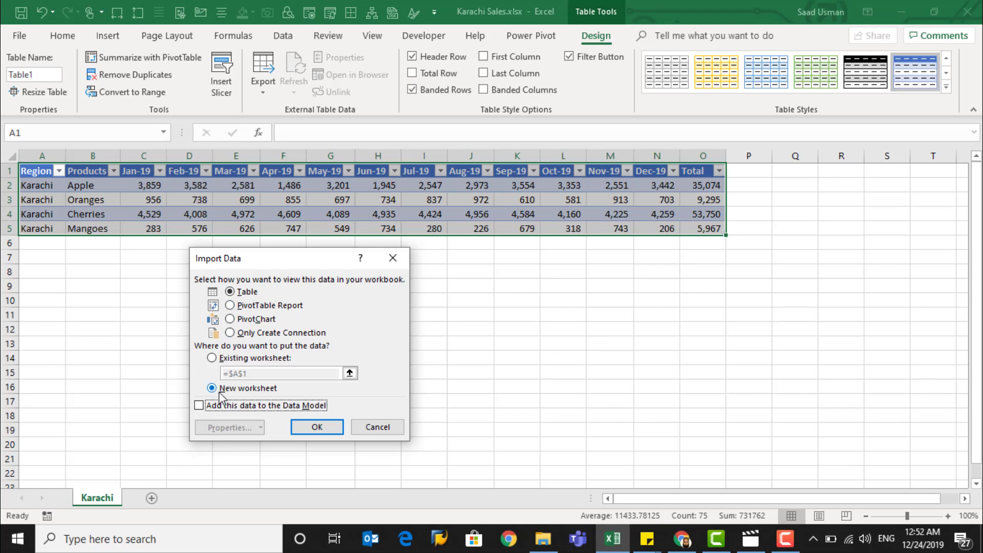
left_click(317, 428)
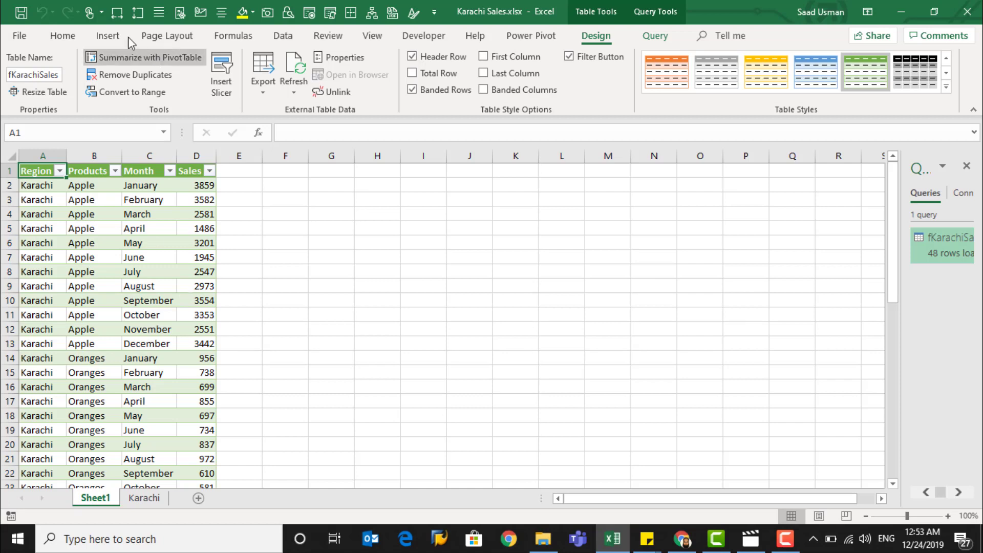
Create a PivotTable from the fKarachiSales table, placed on the existing worksheet at cell H1
left_click(107, 36)
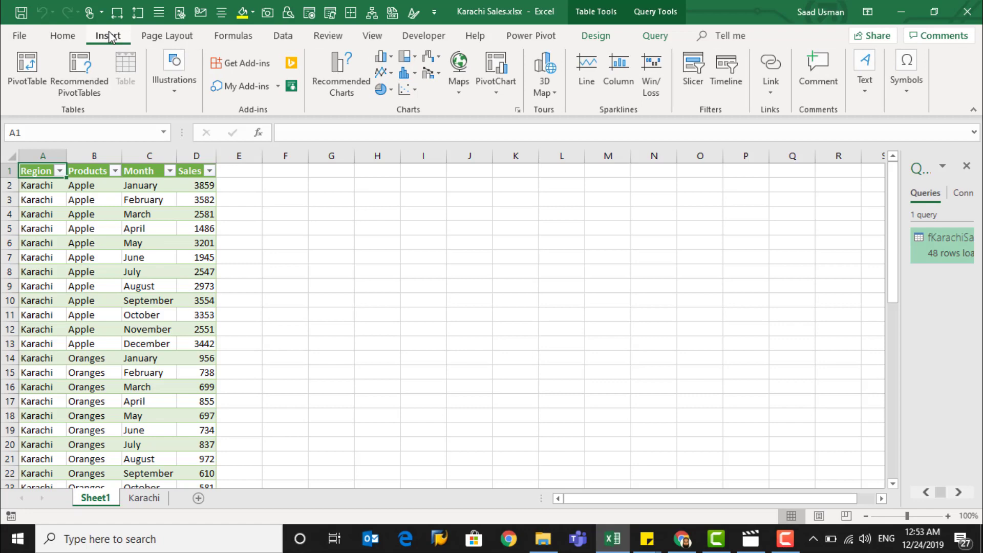
left_click(38, 84)
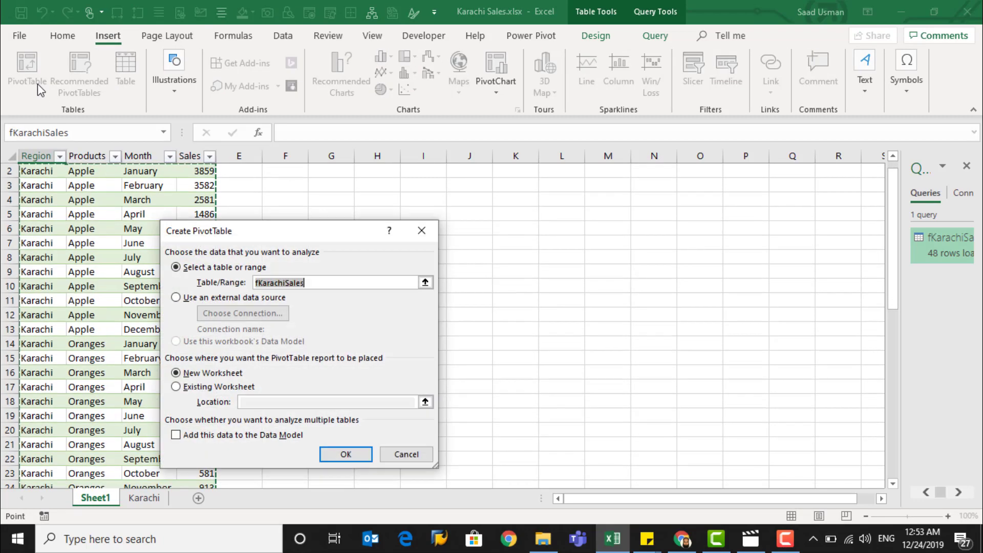
left_click(199, 388)
left_click(425, 402)
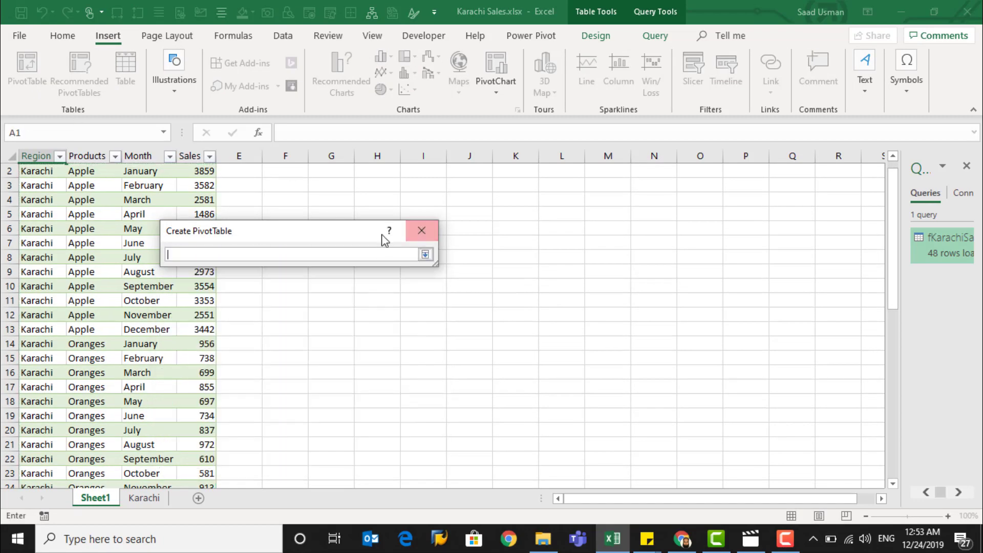
left_click(375, 175)
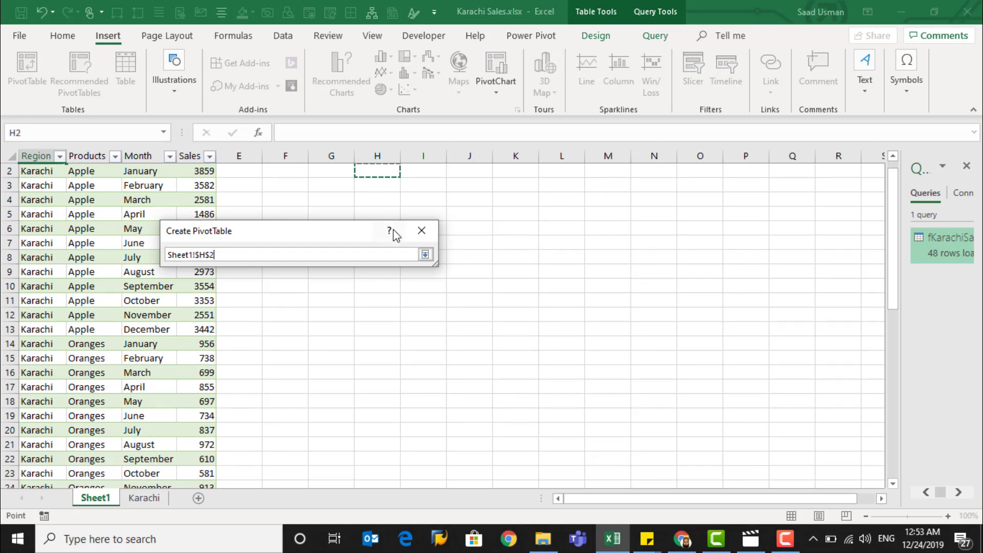
left_click_drag(352, 230, 358, 294)
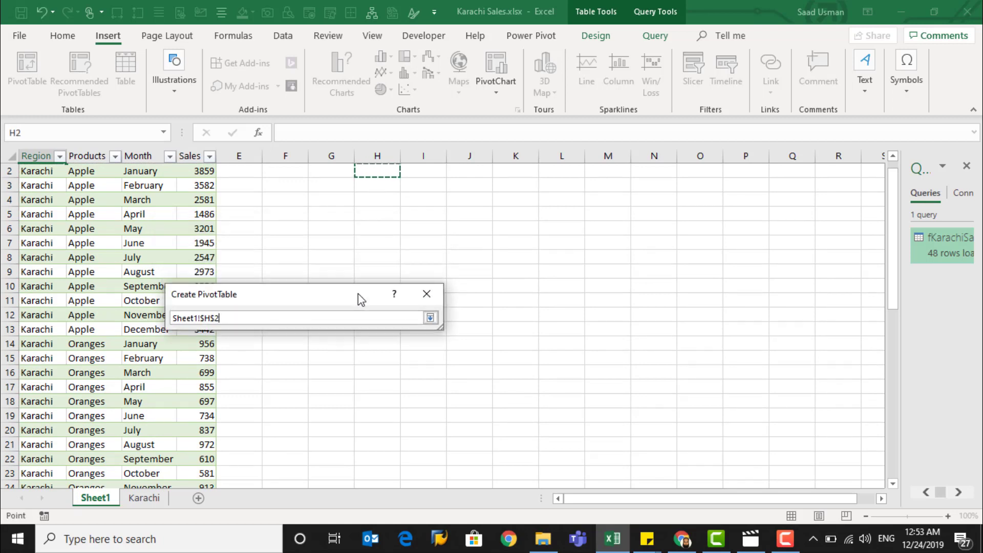
left_click(893, 156)
left_click(392, 169)
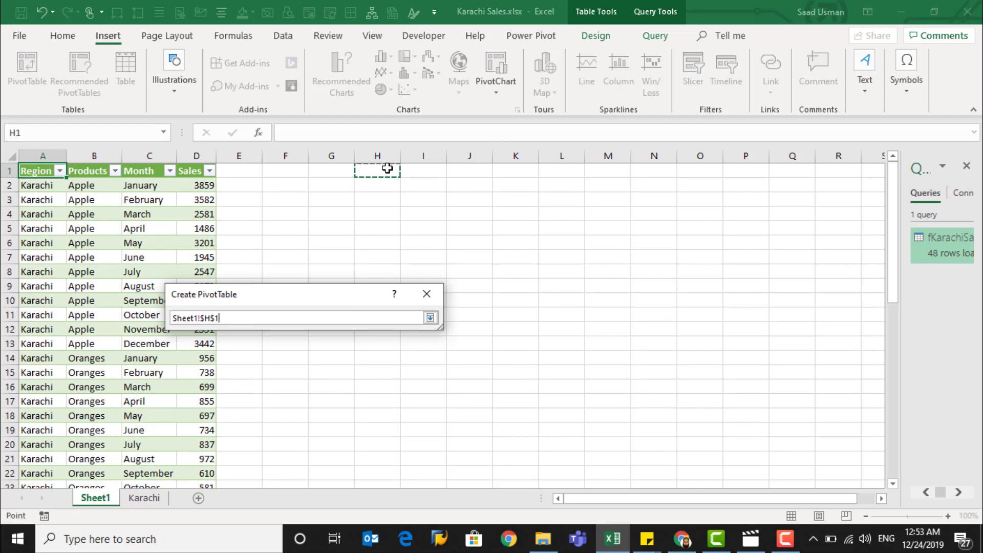
left_click(430, 319)
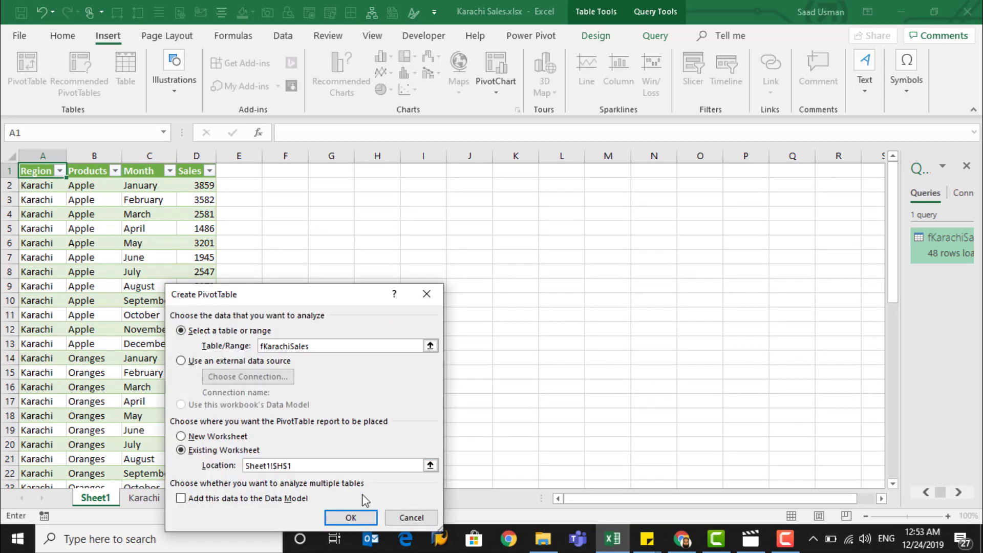
left_click(355, 520)
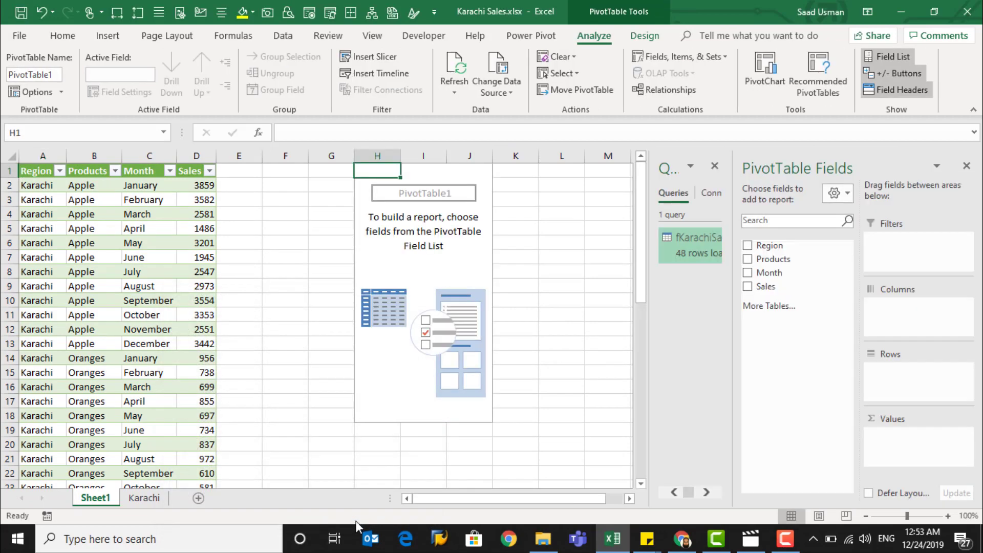
Build the PivotTable with Sales as values, Month as rows and Products as columns, then close the field list
left_click_drag(763, 286, 889, 444)
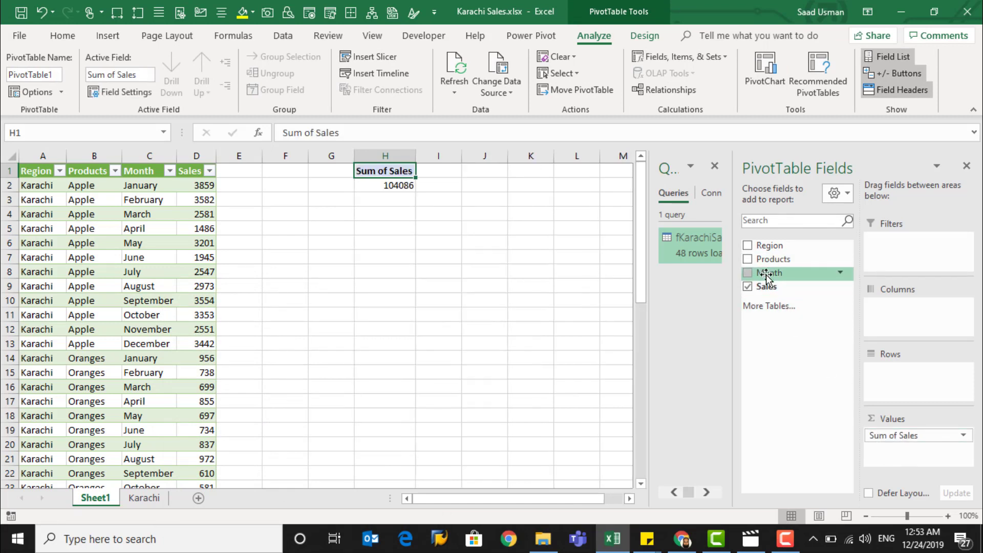
left_click_drag(766, 275, 893, 377)
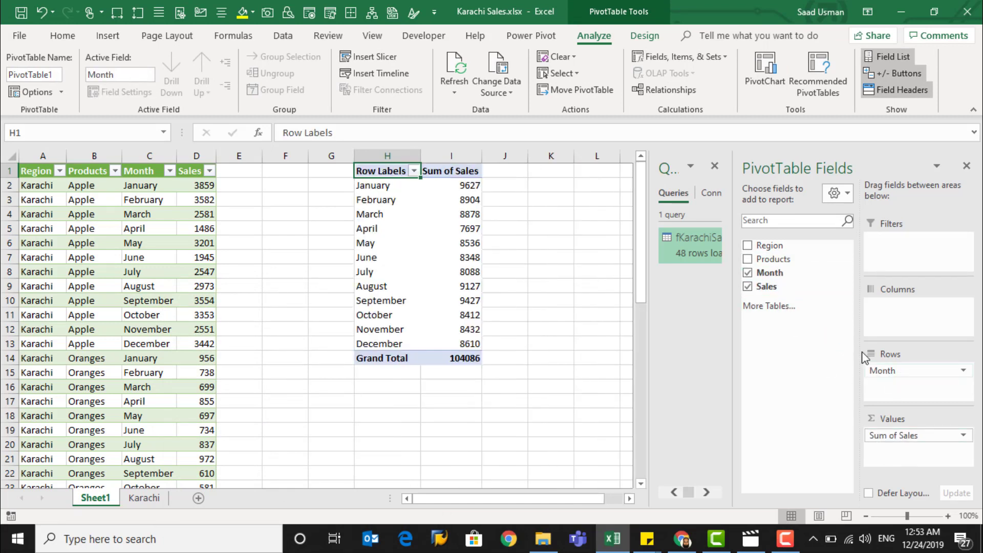
left_click_drag(773, 259, 911, 322)
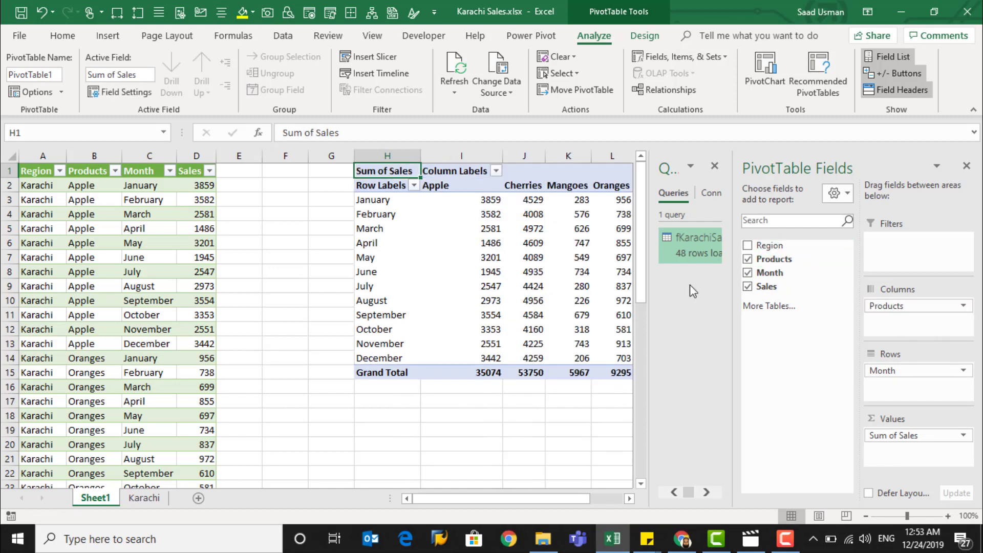
left_click(966, 167)
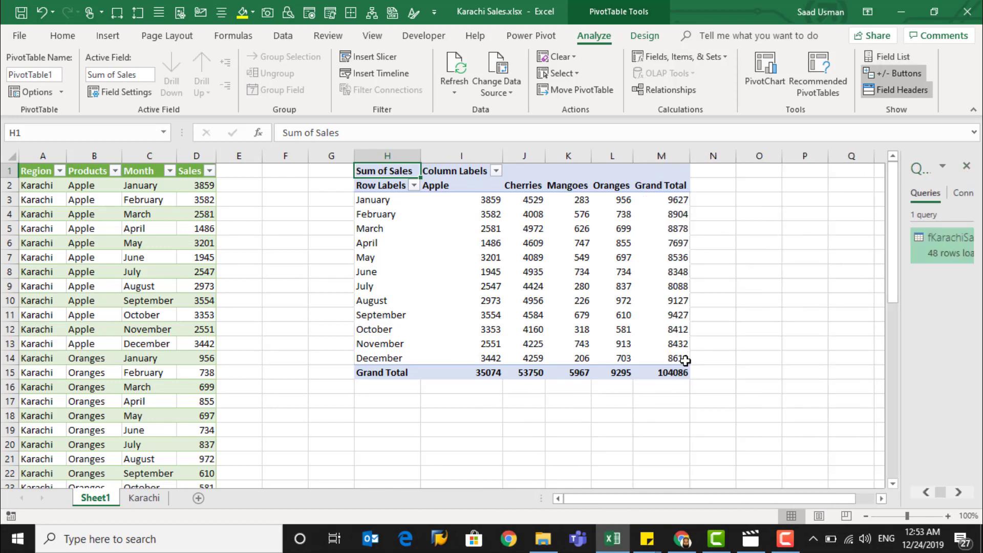
Format the PivotTable's sales values with thousands separators and no decimal places
left_click(676, 372)
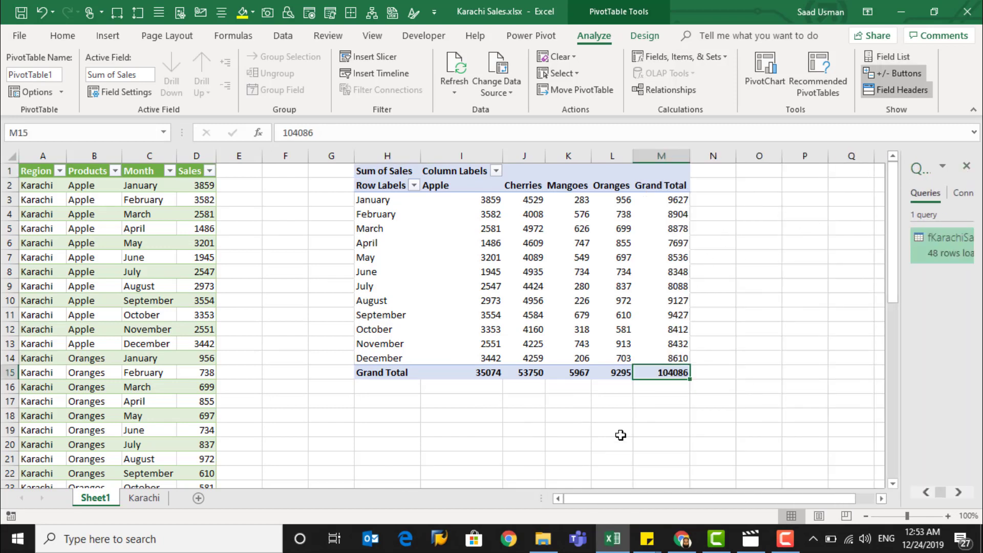
left_click_drag(483, 205, 660, 372)
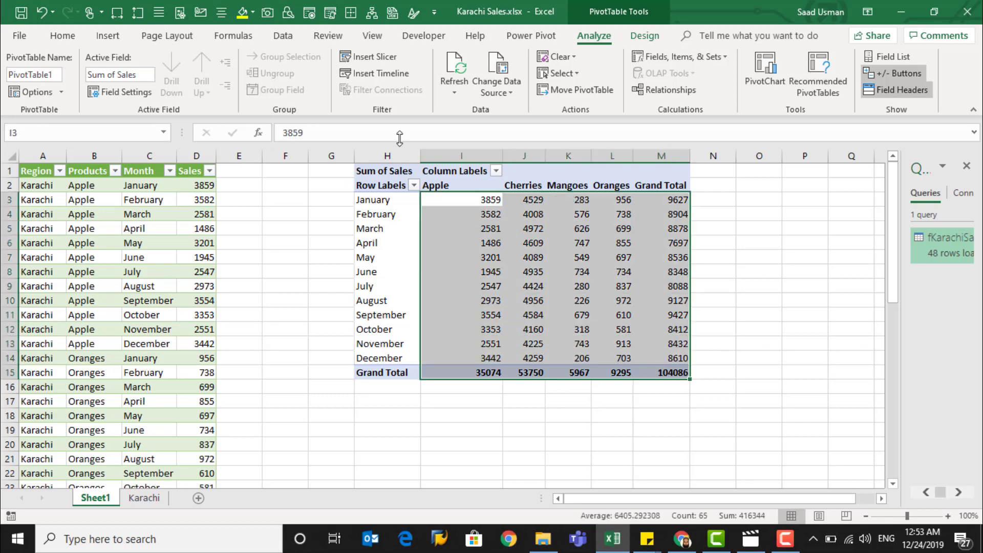
left_click(62, 35)
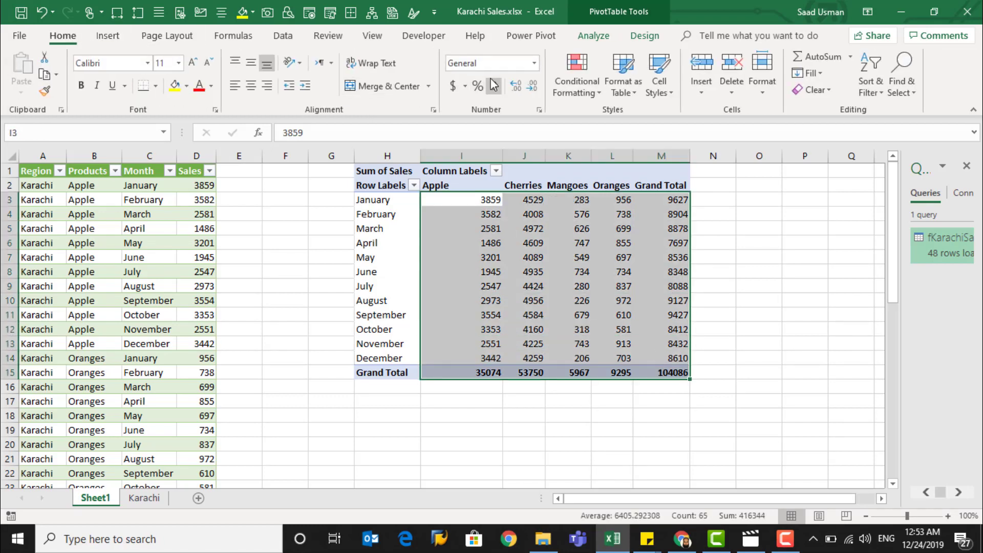
left_click(493, 85)
left_click(533, 86)
left_click(533, 86)
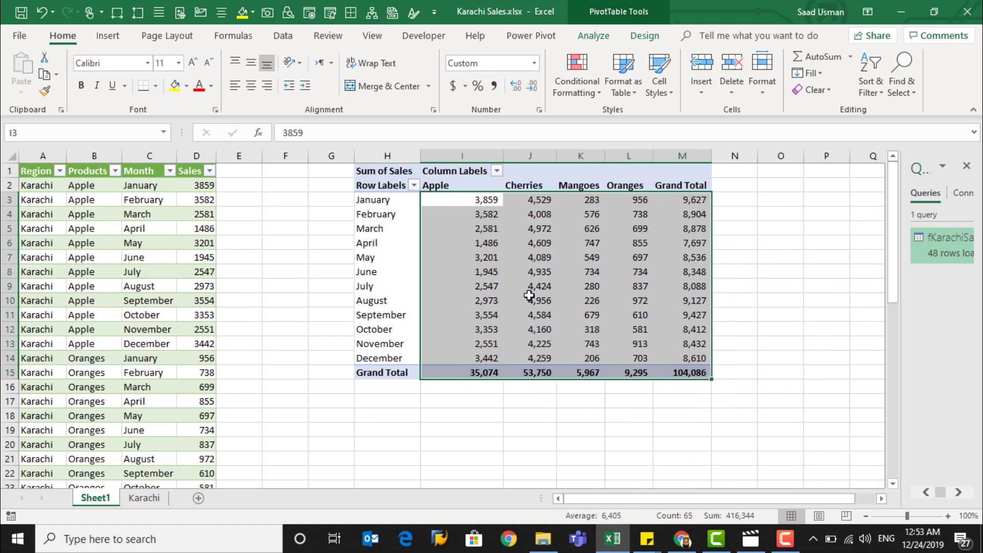
left_click(469, 373)
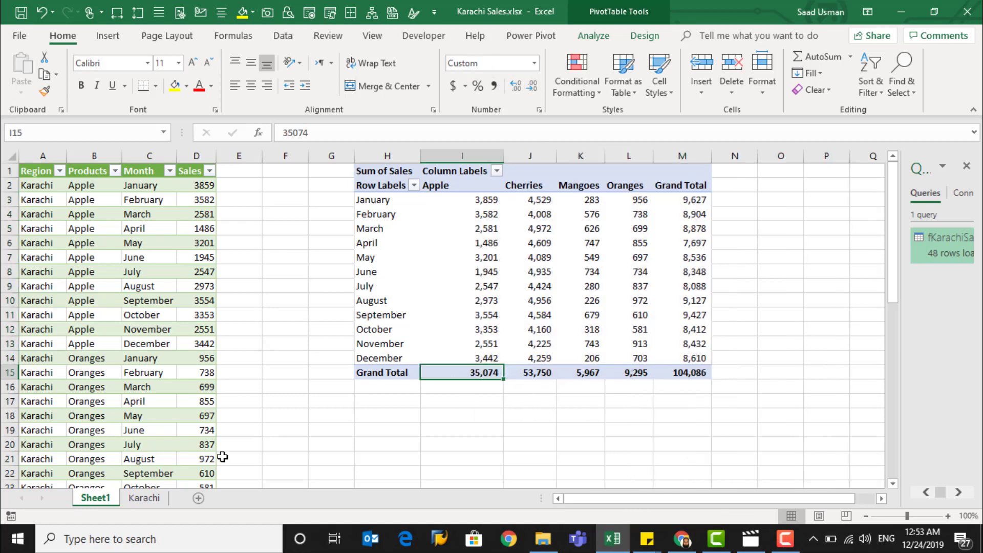
On the Karachi sheet, add a new source row with region Karachi and product Banana
left_click(148, 498)
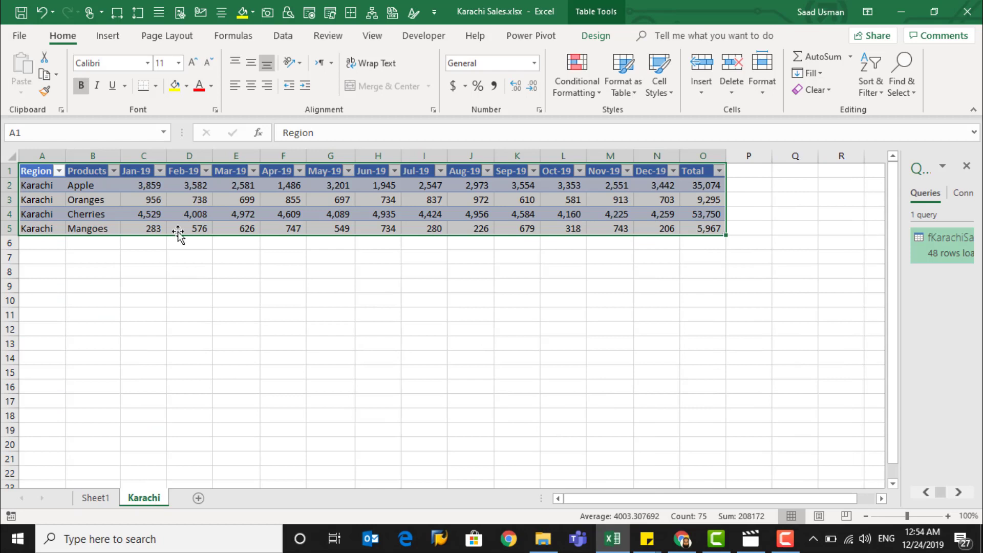
left_click(48, 243)
type("Karachi")
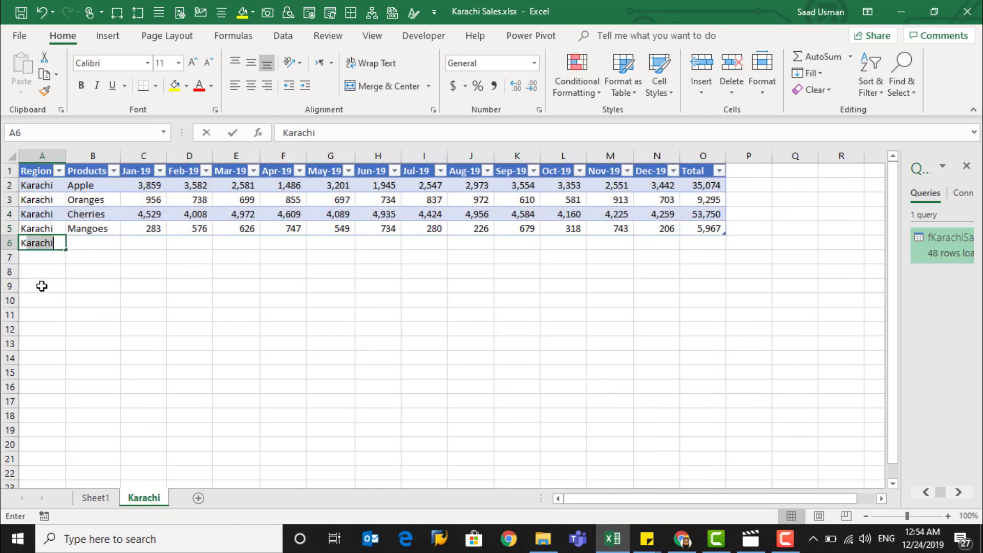
key("Tab")
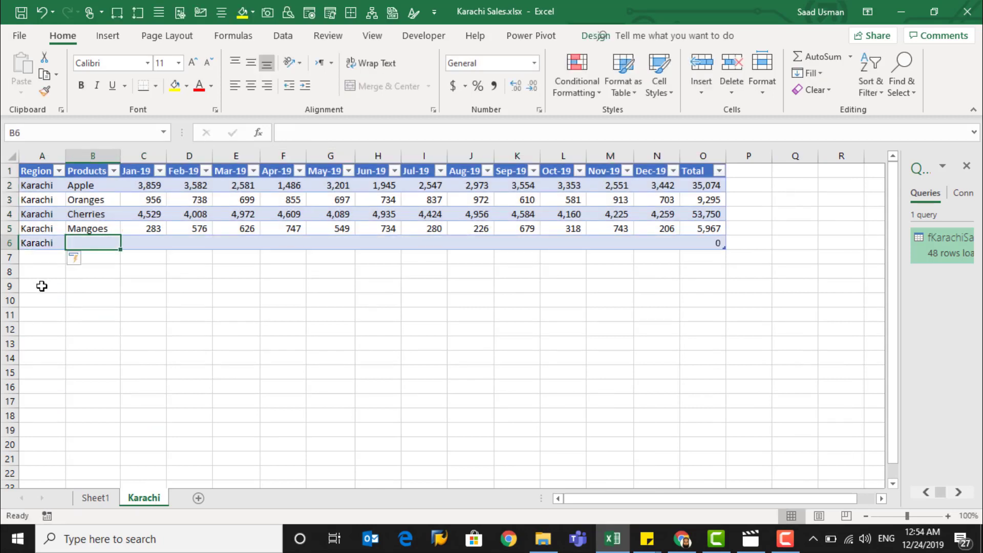
type("Banana")
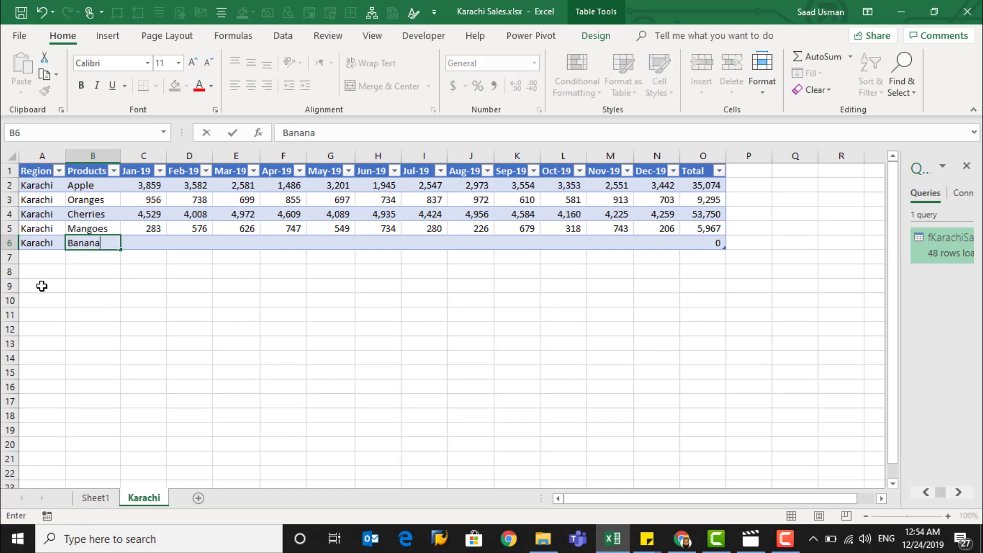
key("Tab")
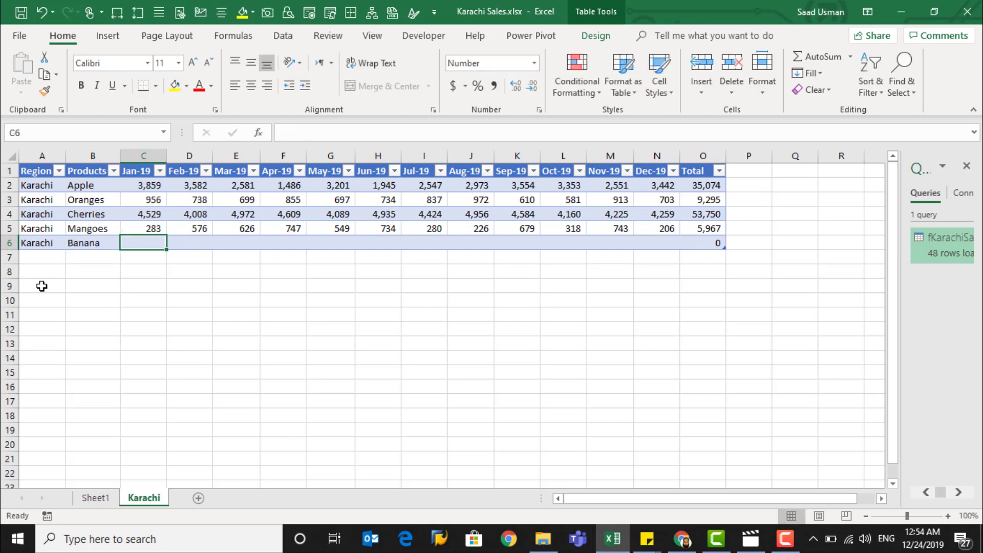
Fill all twelve month cells of the Banana row with 100 at once
key("ctrl+shift+Right")
key("shift+Left")
type("100")
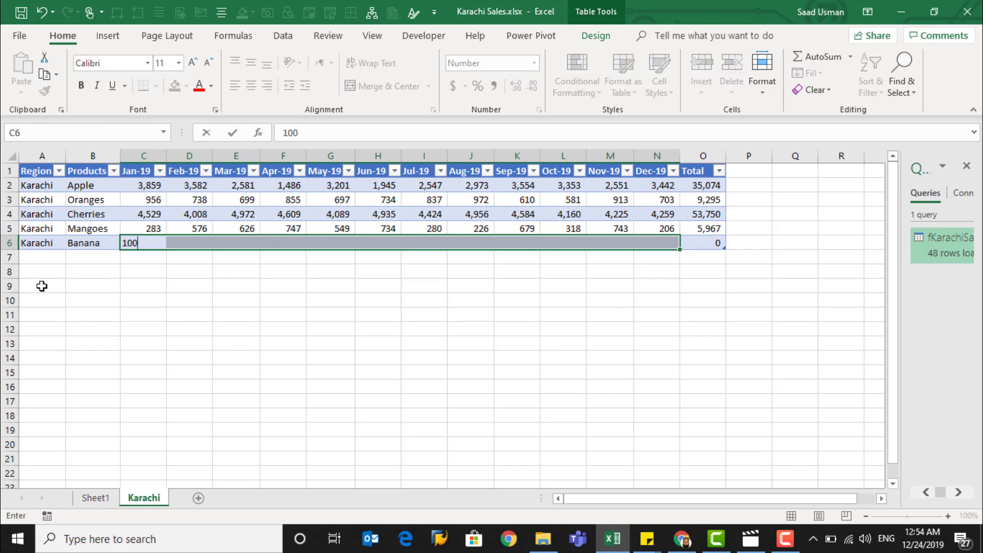
key("ctrl+Return")
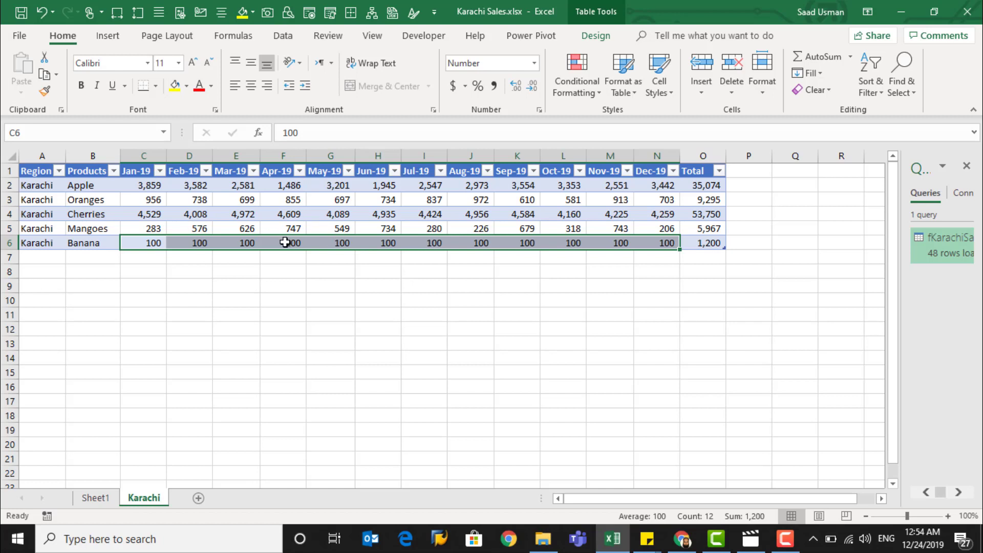
Refresh the loaded query table on Sheet1 to pull in the new source row
left_click(88, 504)
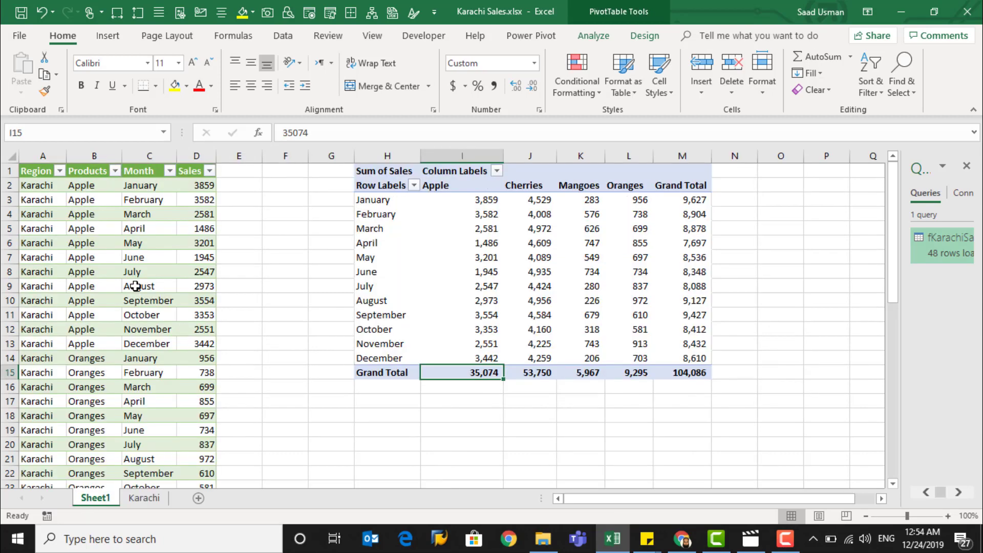
left_click(135, 287)
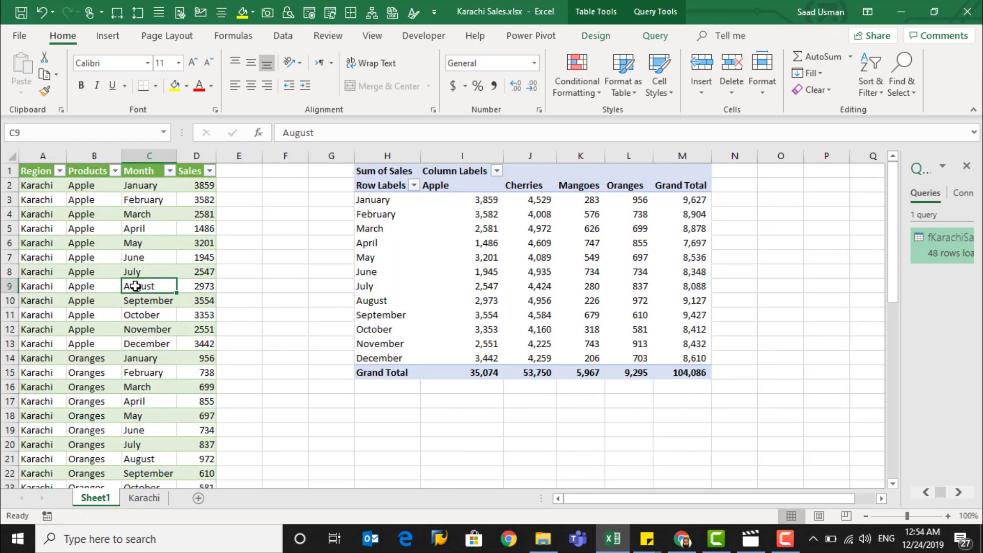
right_click(135, 286)
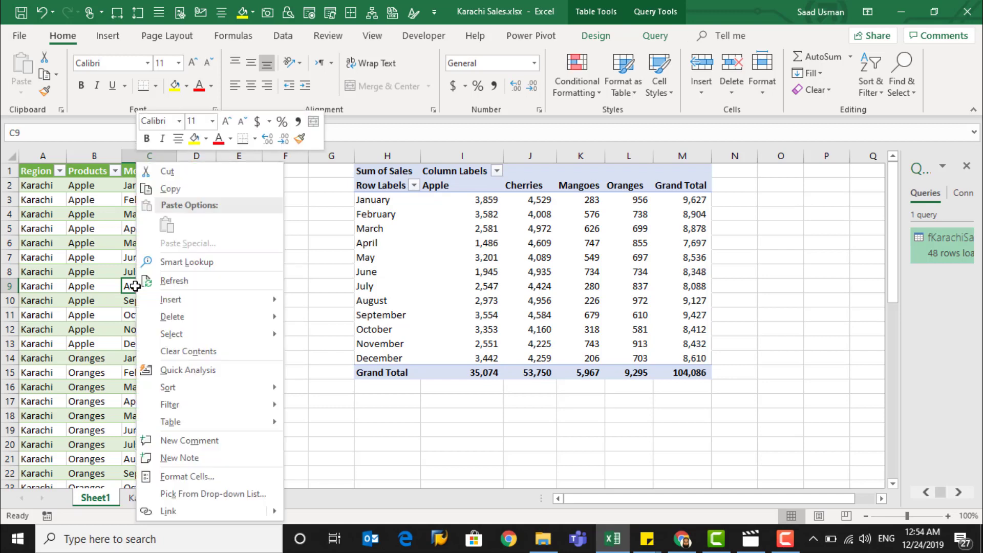
left_click(172, 281)
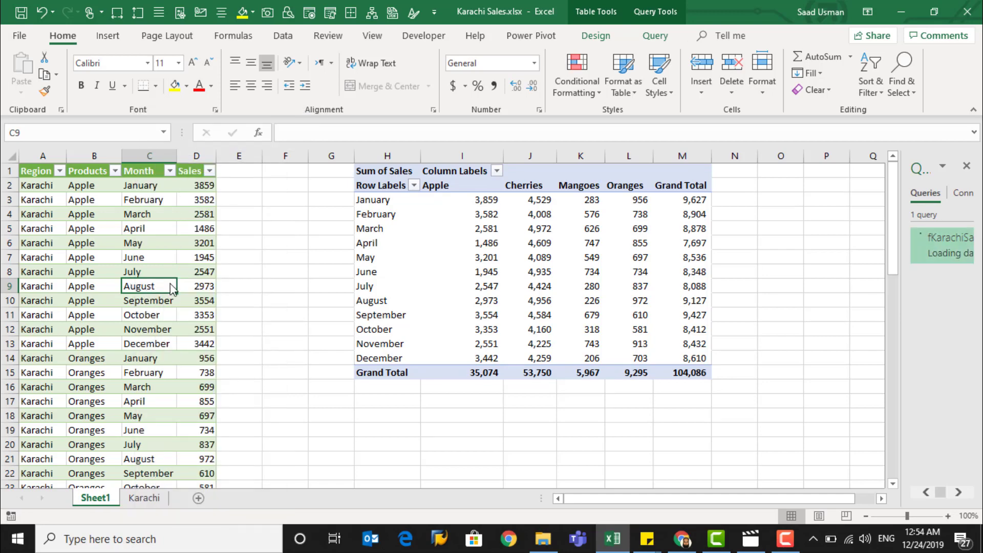
Check the Products filter values in the query table and refresh the PivotTable
left_click(115, 171)
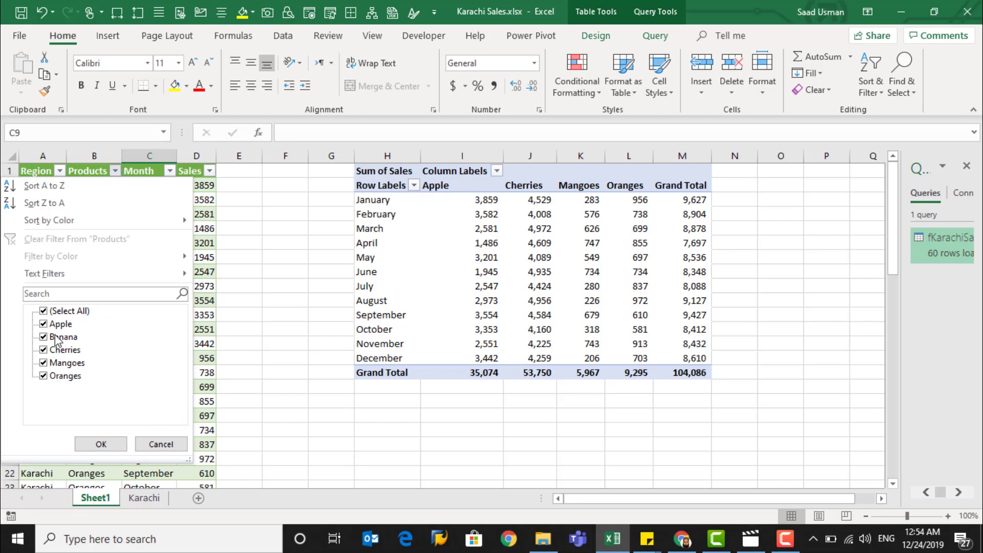
left_click(101, 445)
right_click(478, 262)
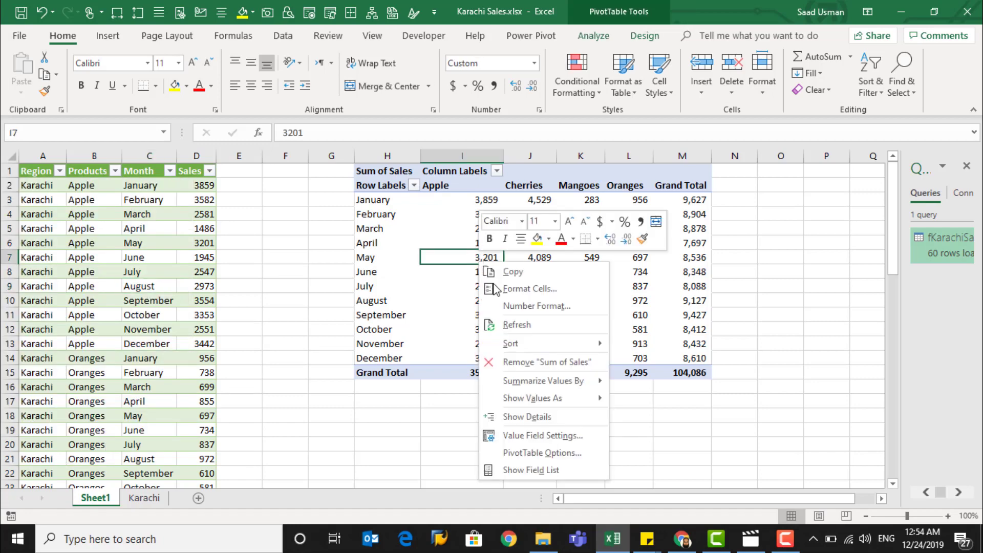
left_click(517, 325)
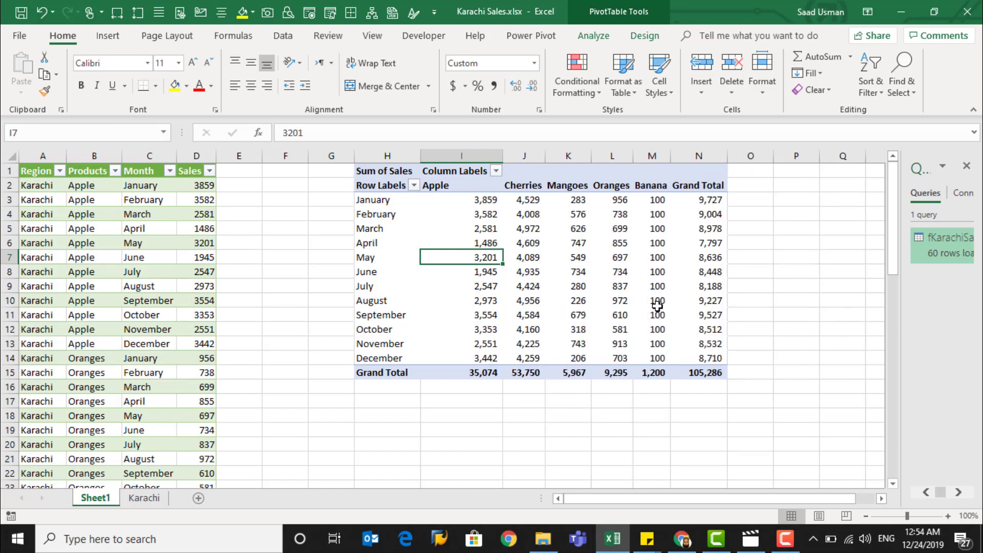
Compare the Karachi source sheet with the updated PivotTable on Sheet1
mouse_move(658, 306)
left_click(144, 498)
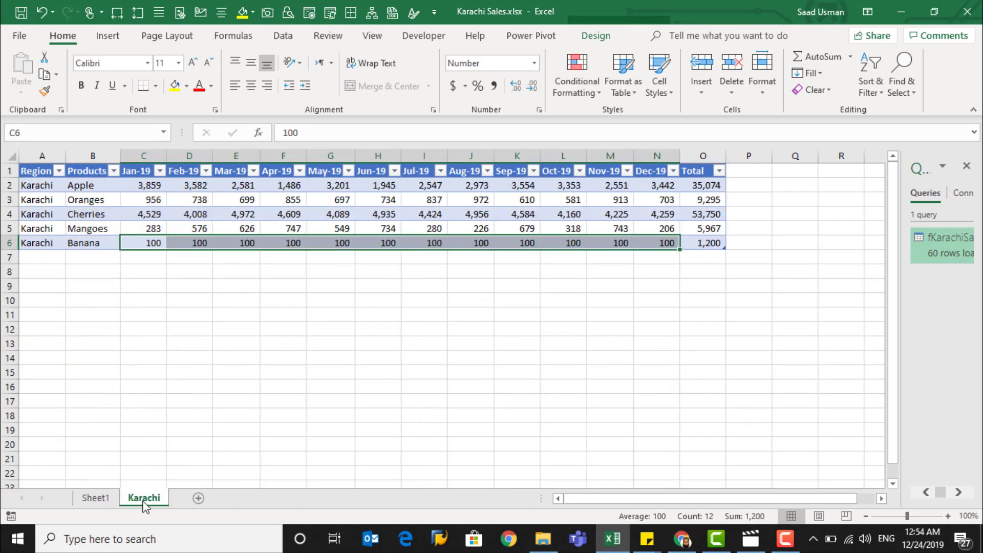
left_click(92, 500)
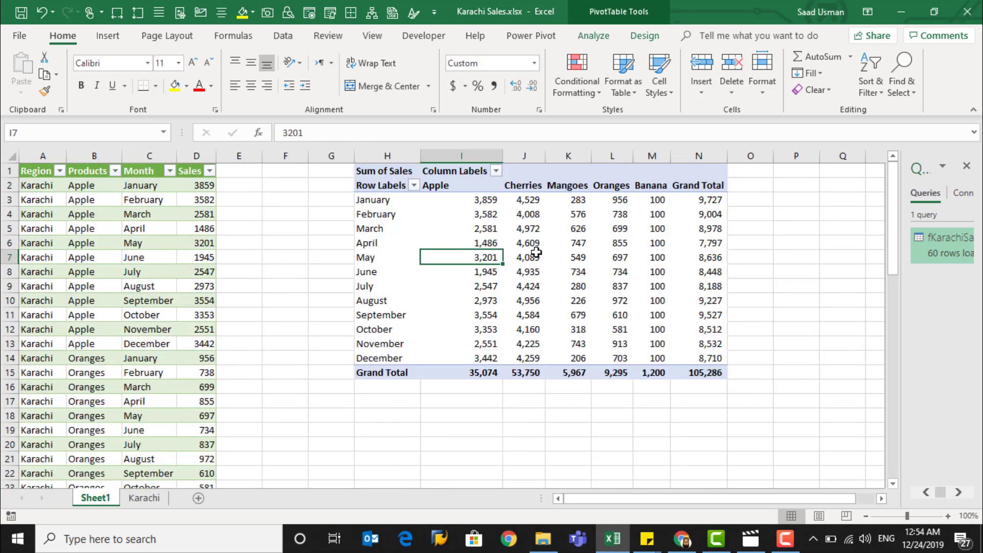